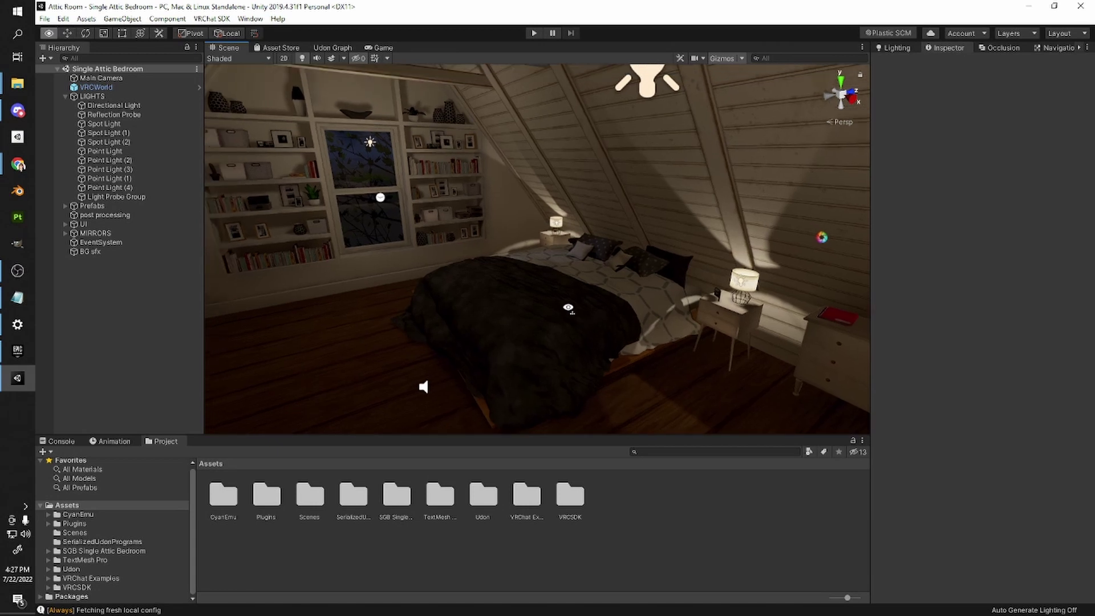
- In Build Settings, switch the attic project's platform from PC standalone to Android
left_click_drag(643, 338, 657, 339, "alt")
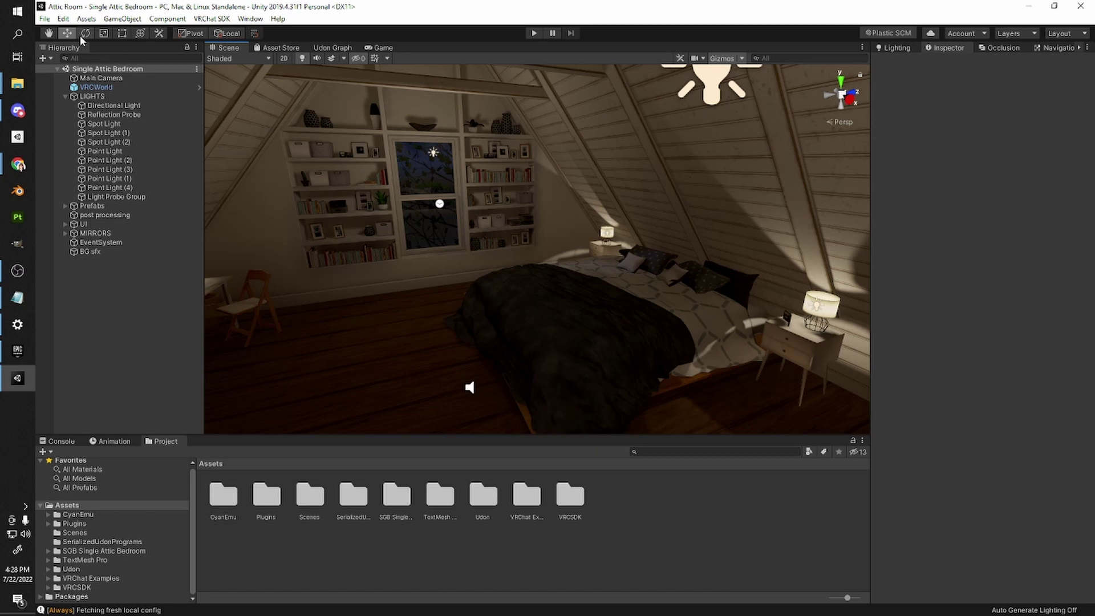
left_click(45, 19)
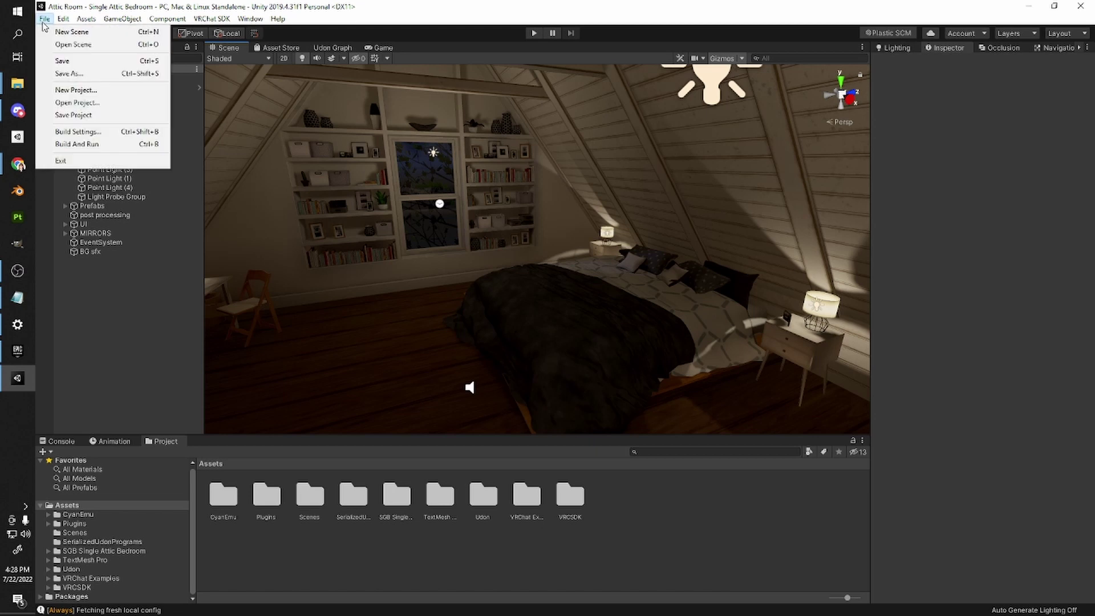
left_click(78, 132)
left_click(350, 288)
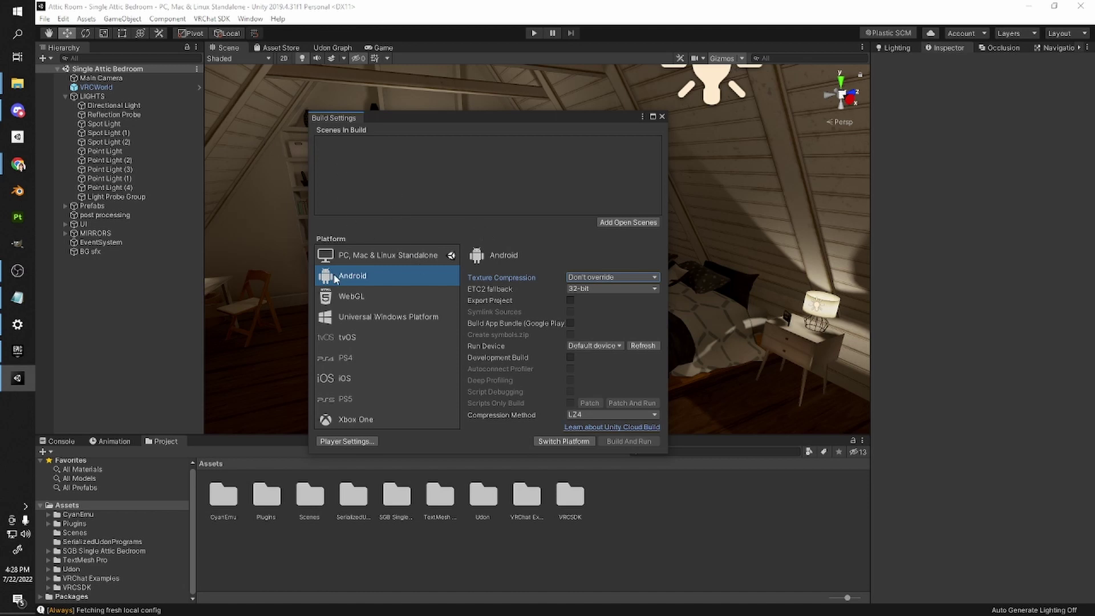
left_click(561, 442)
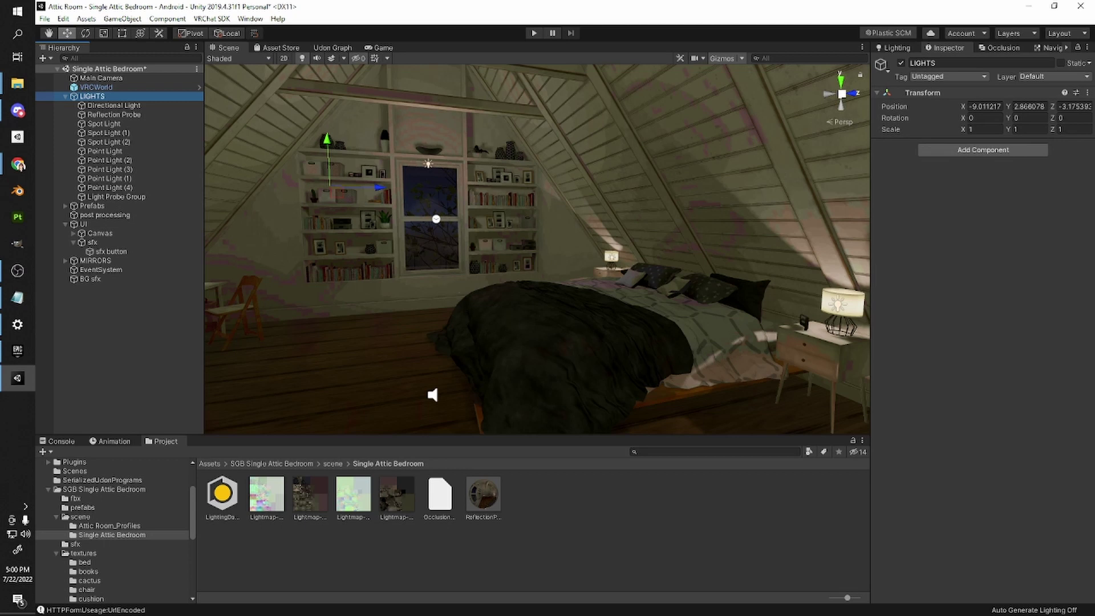
- Detach VRCWorld's Pipeline Manager from its old world Blueprint ID
left_click(96, 88)
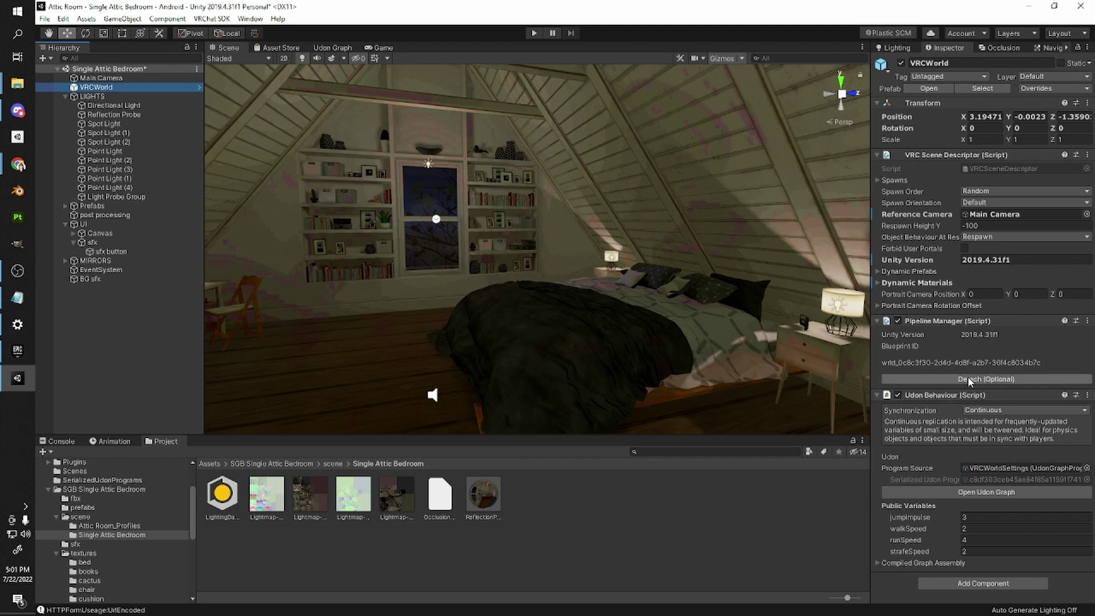
left_click(938, 378)
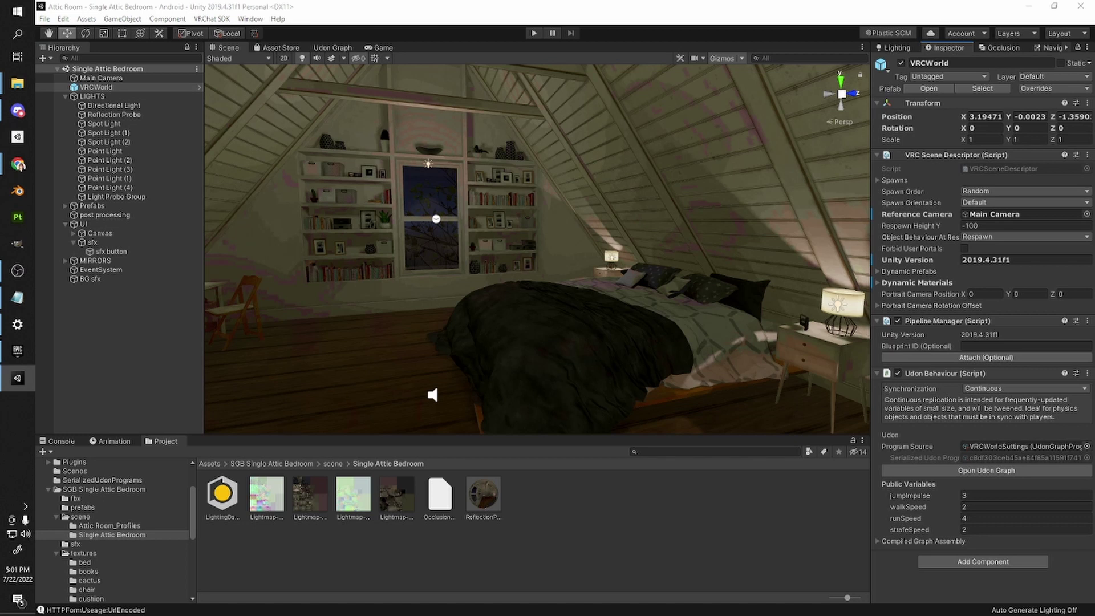
- Copy the Basement World's ID from the SDK and attach VRCWorld to it
left_click(540, 137)
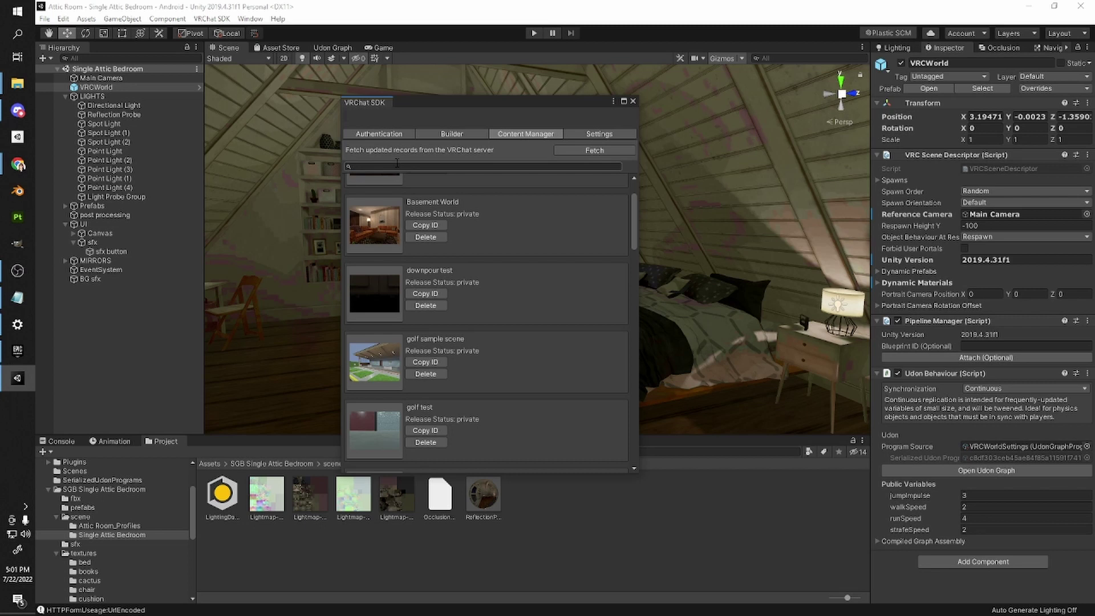
left_click(431, 224)
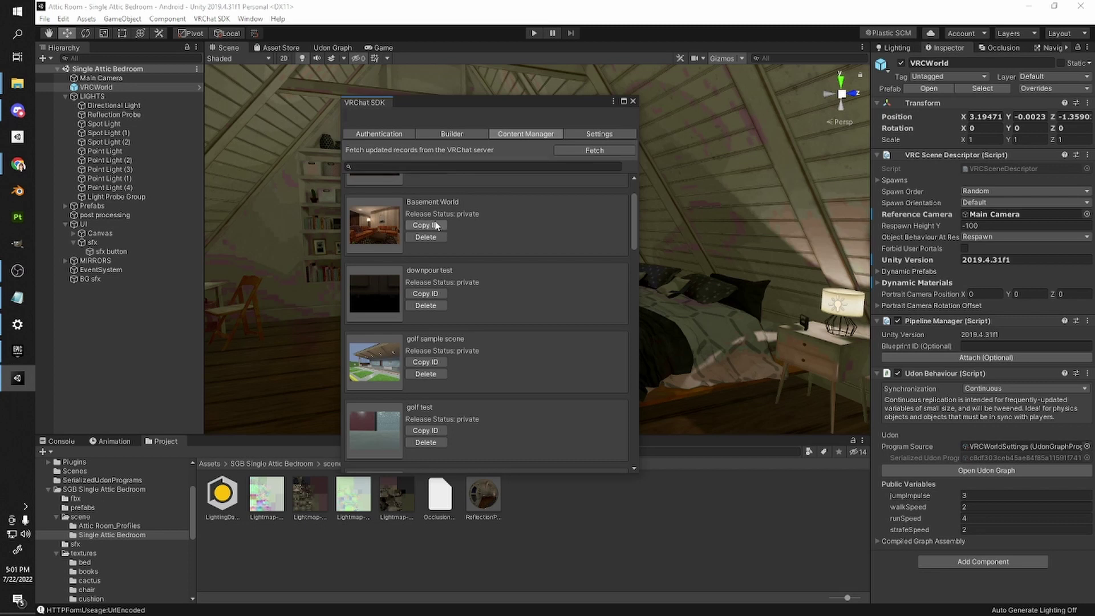
left_click(633, 101)
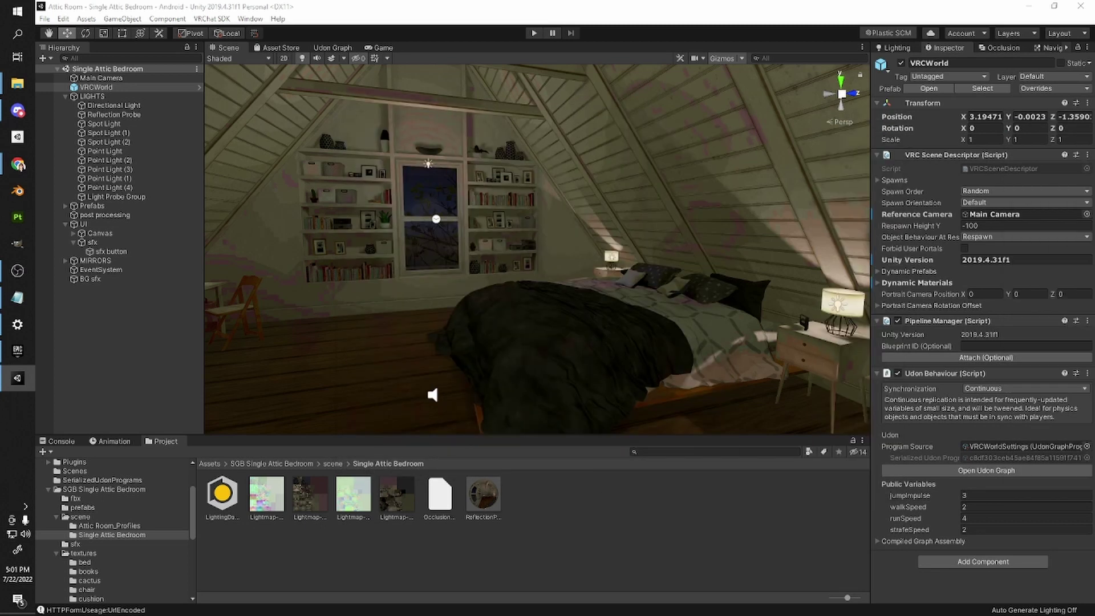
left_click(1013, 346)
type("wrld_0c8c3f30-2d4d-4d8f-a2b7-36f4c8034b7c")
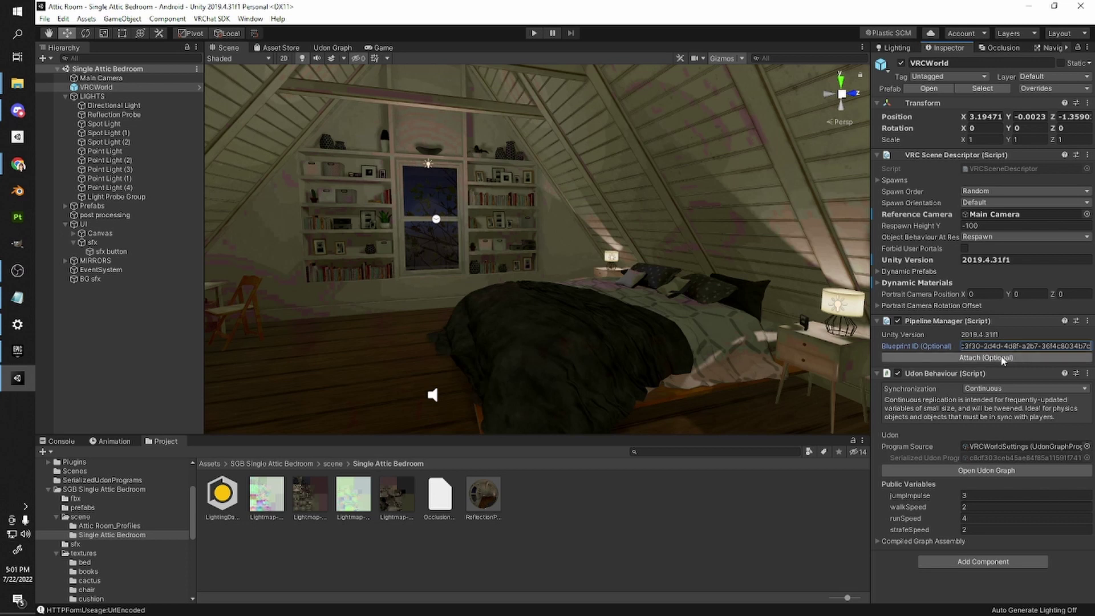
left_click(993, 357)
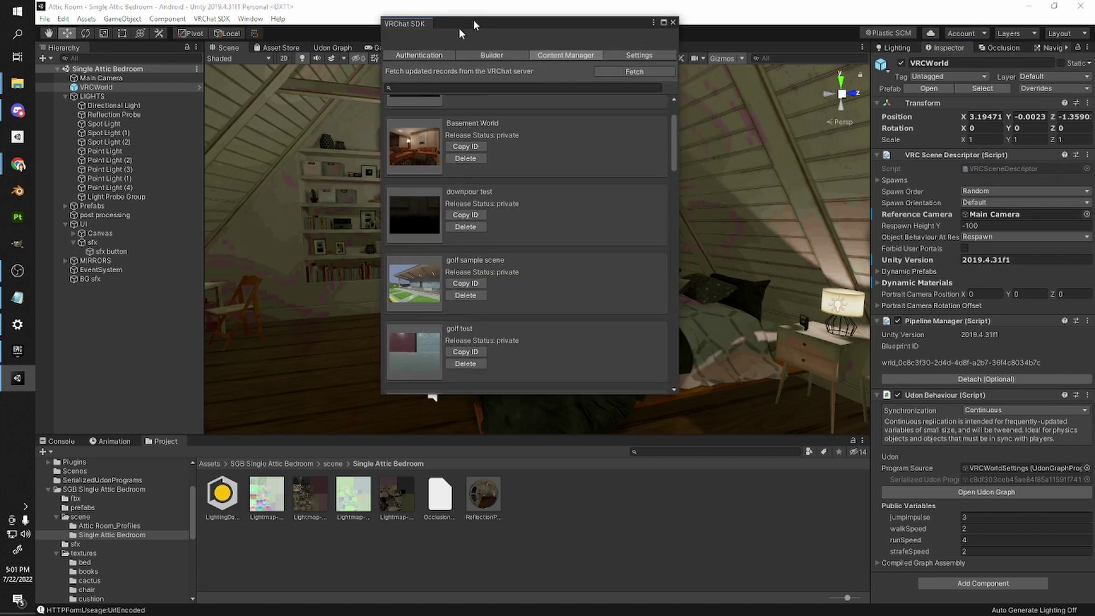
- Detach from the Basement World ID, attach to the attic test world's ID instead, and close the SDK panel
left_click_drag(459, 28, 388, 69)
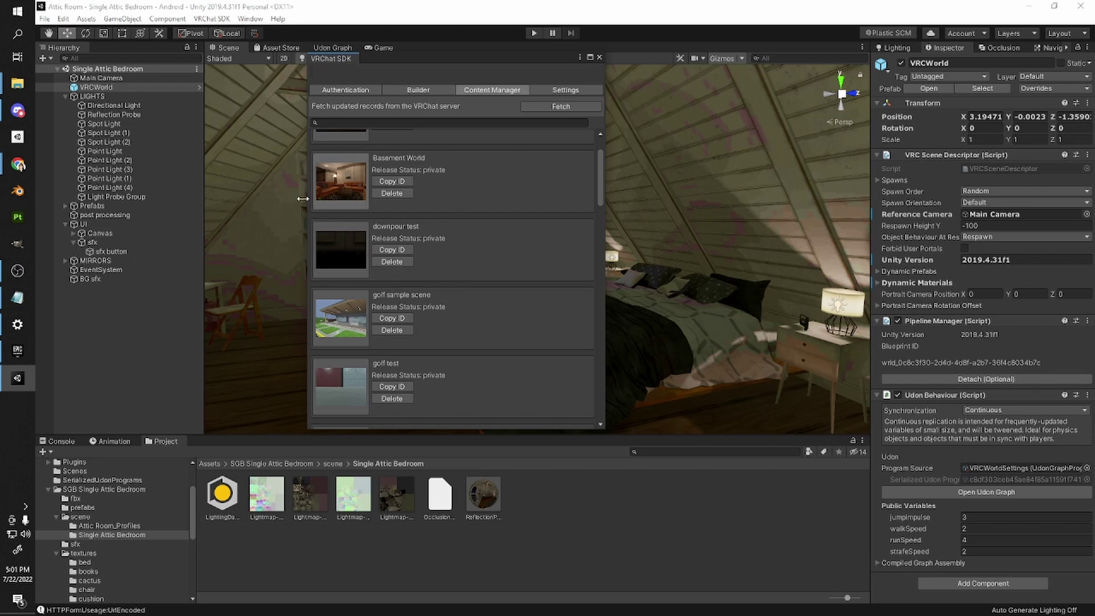
scroll(419, 180, "up", 3)
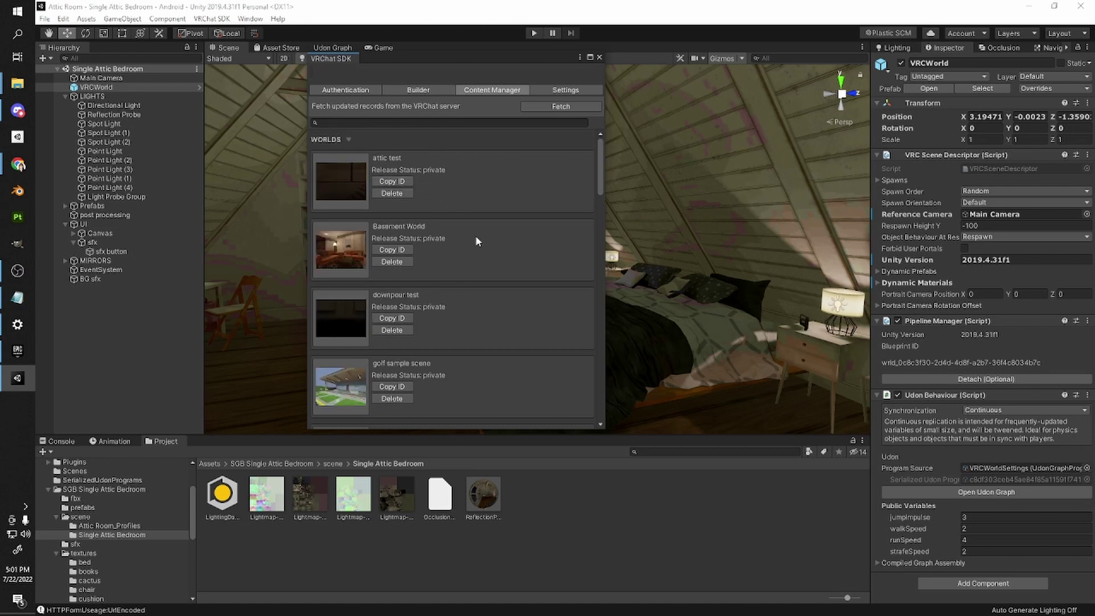
left_click_drag(392, 62, 412, 122)
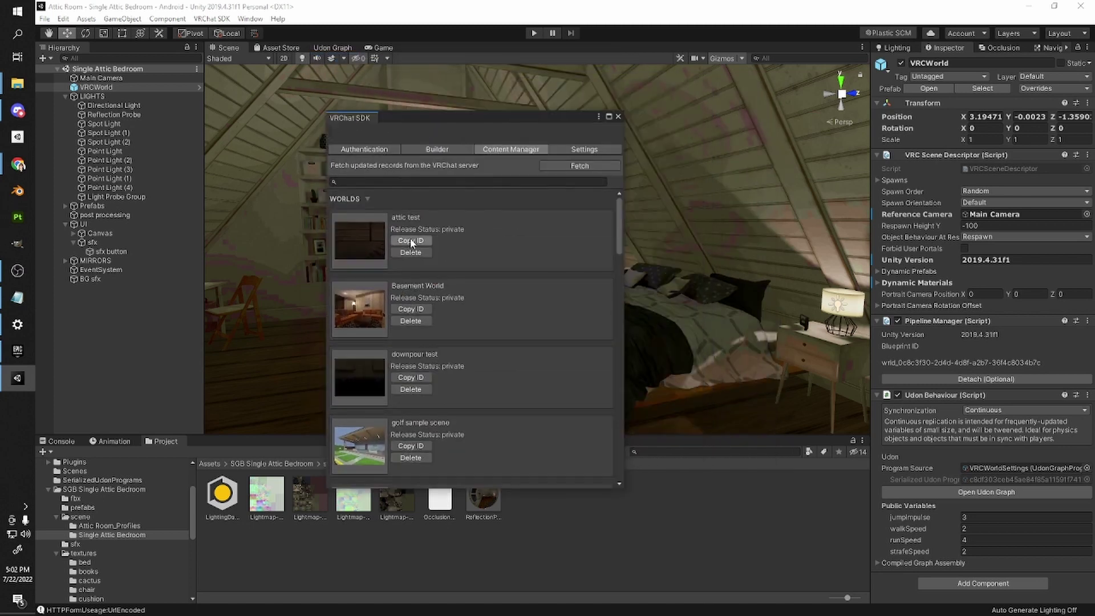
left_click(990, 379)
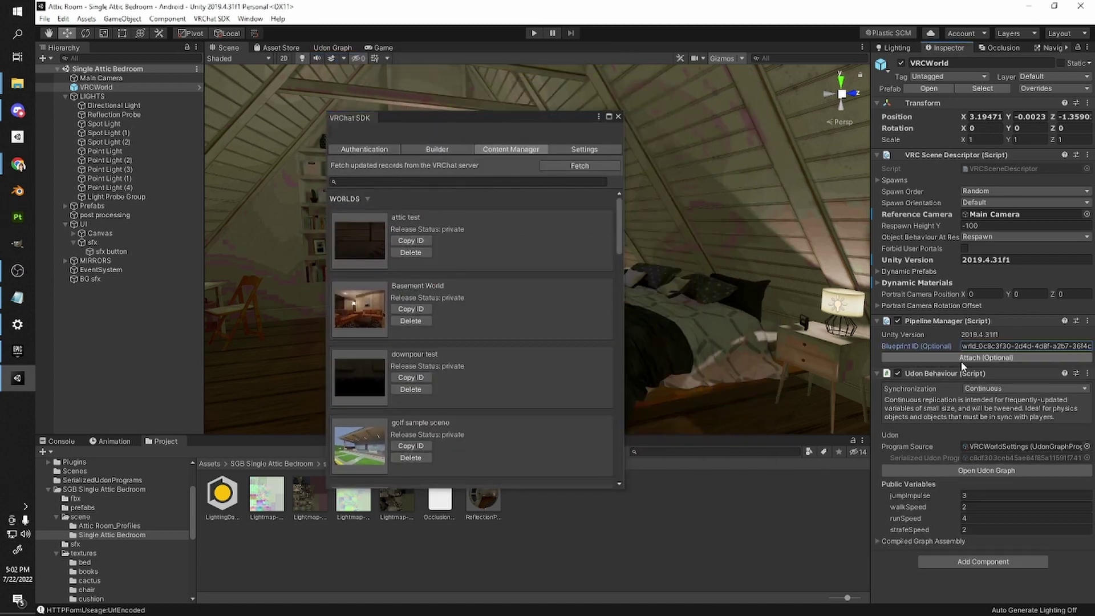
left_click(989, 346)
type("wrld_bc7e7981-b7fd-47fa-beb9-ca8e3189b585")
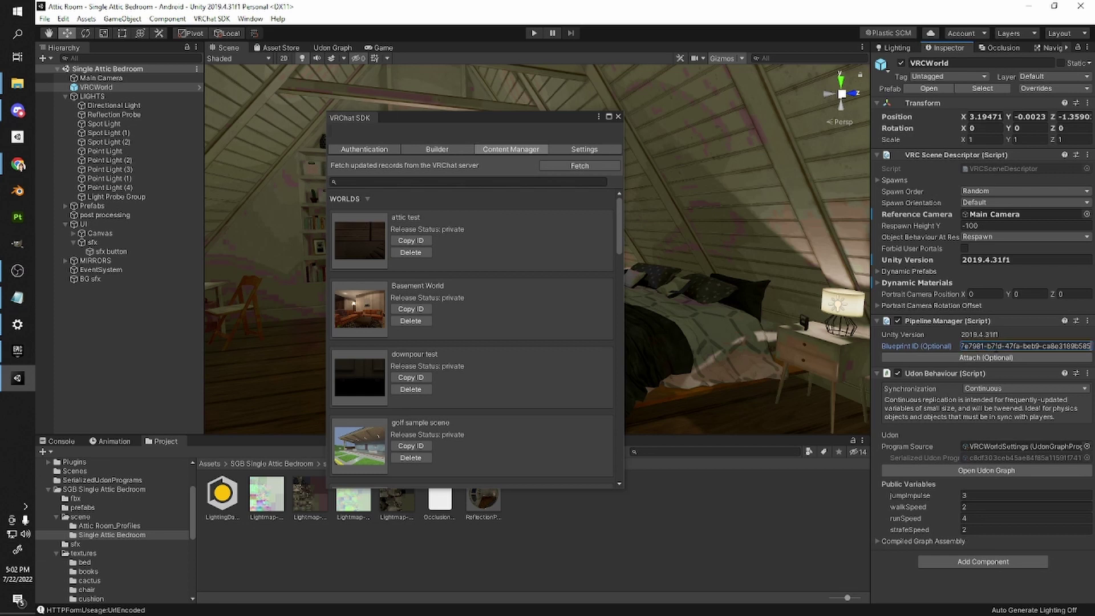
left_click(985, 357)
left_click(618, 116)
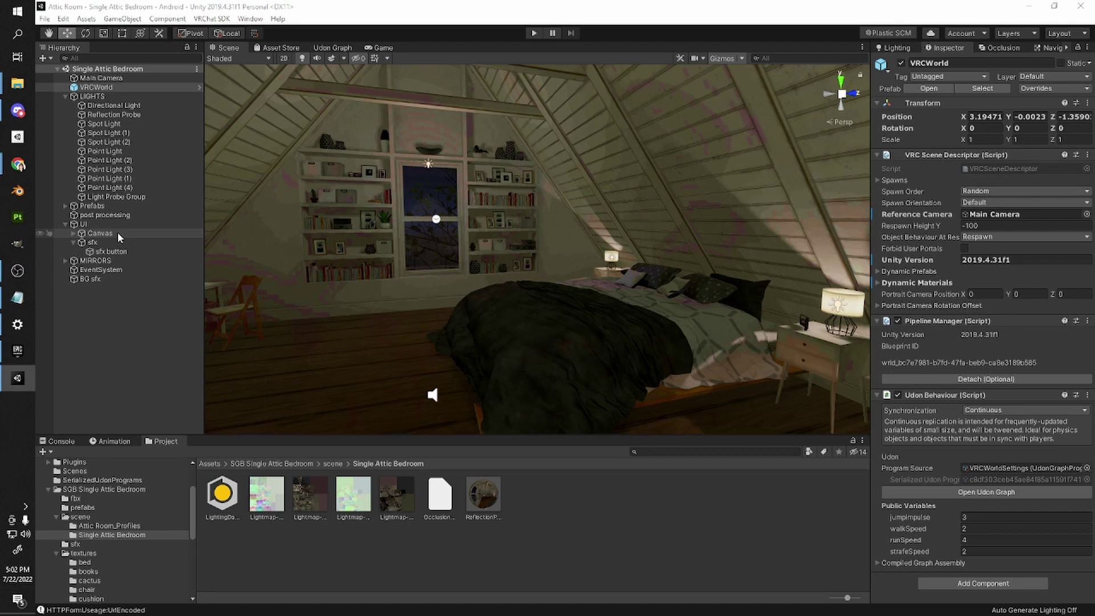
right_click_drag(228, 227, 395, 227)
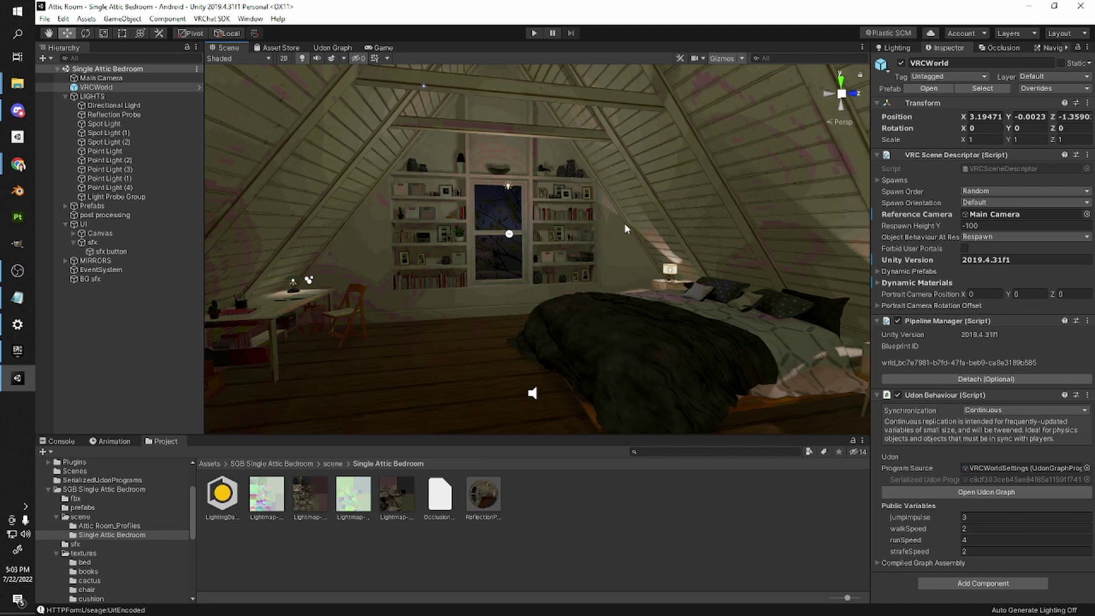
left_click_drag(624, 223, 547, 137, "alt")
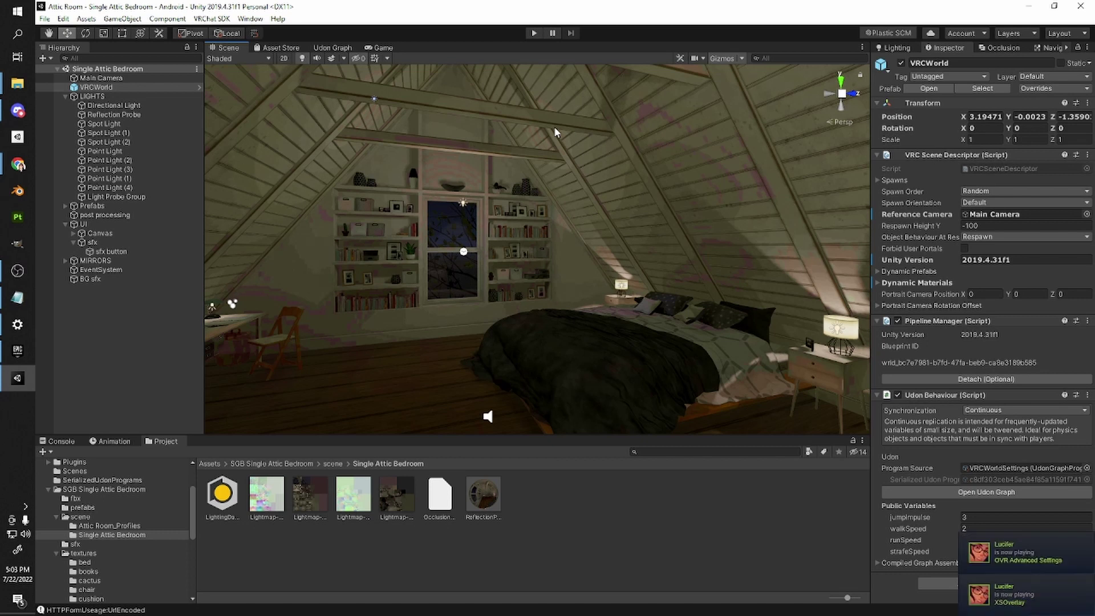
scroll(556, 125, "up", 5)
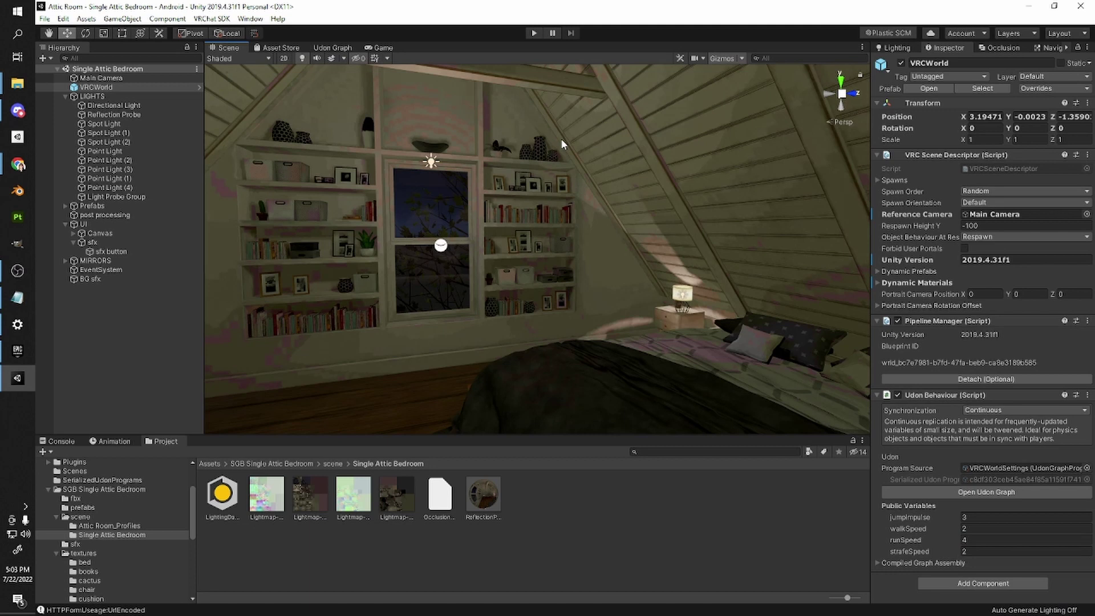
right_click_drag(561, 139, 706, 162)
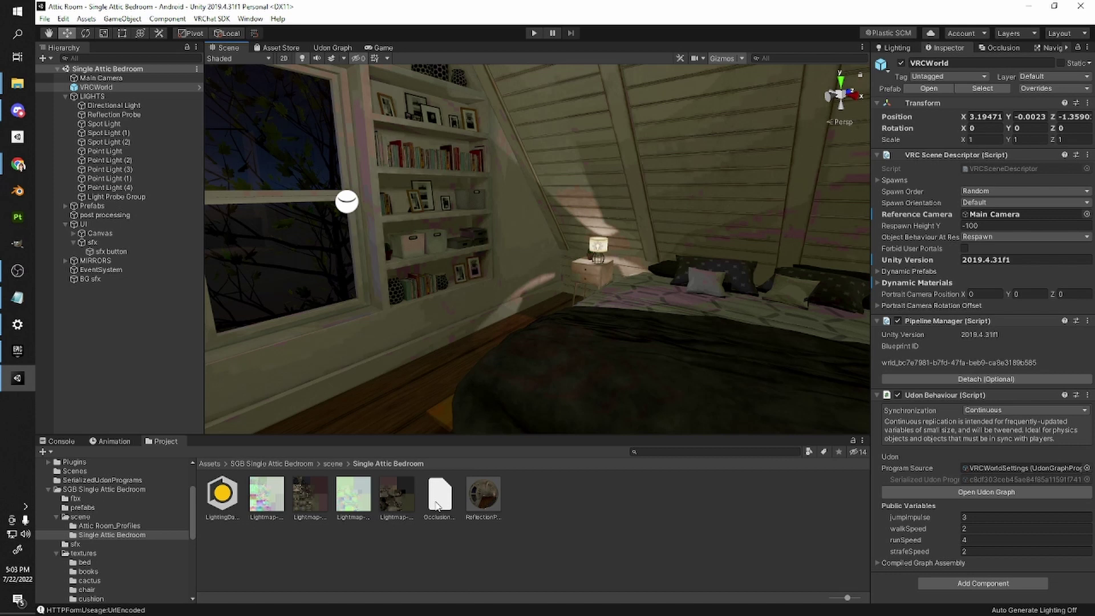
right_click_drag(641, 291, 770, 225)
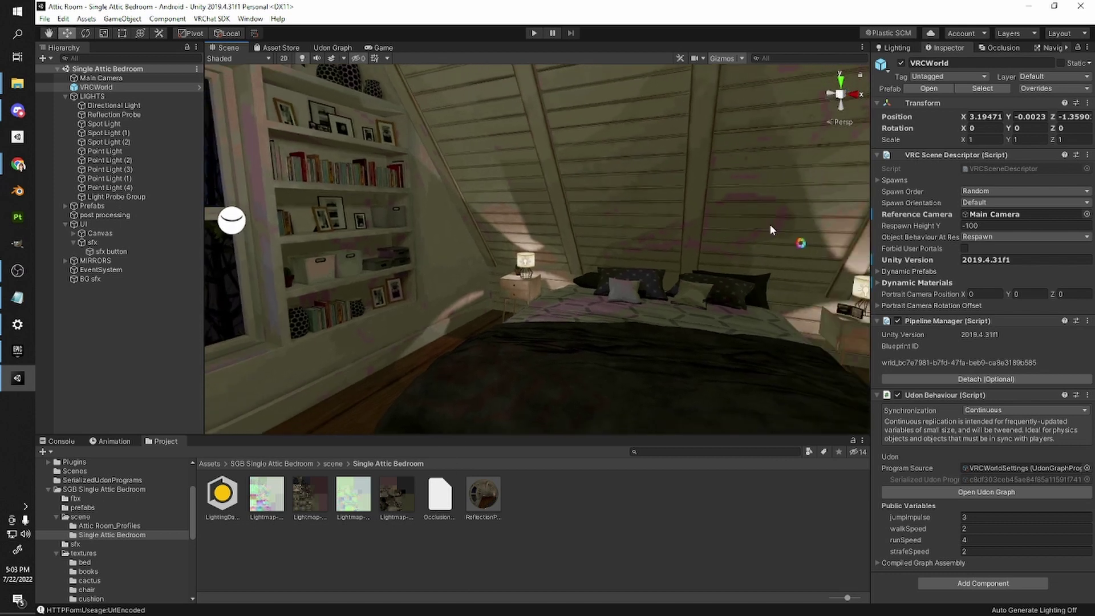
right_click_drag(513, 186, 732, 128)
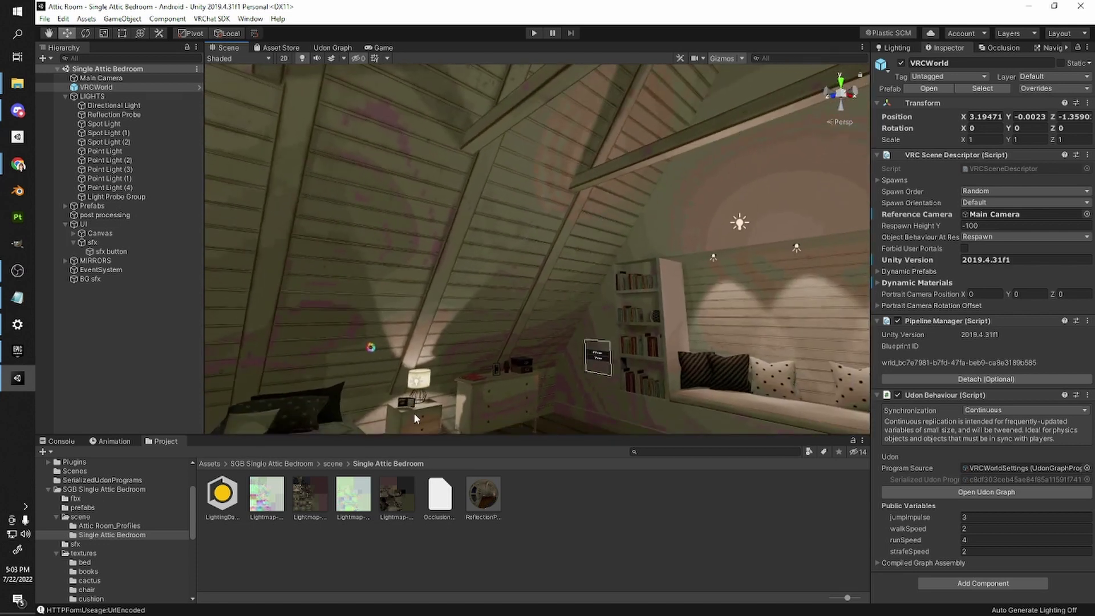
- Select the four Single Attic Bedroom lightmaps and view their Default settings (2048, High Quality)
left_click(334, 463)
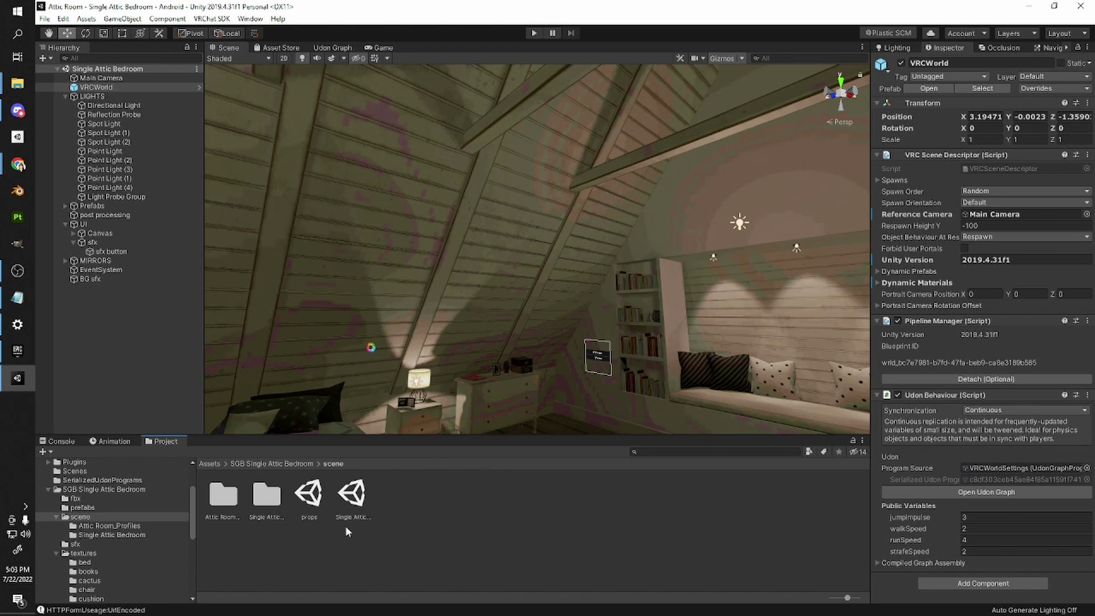
double_click(263, 505)
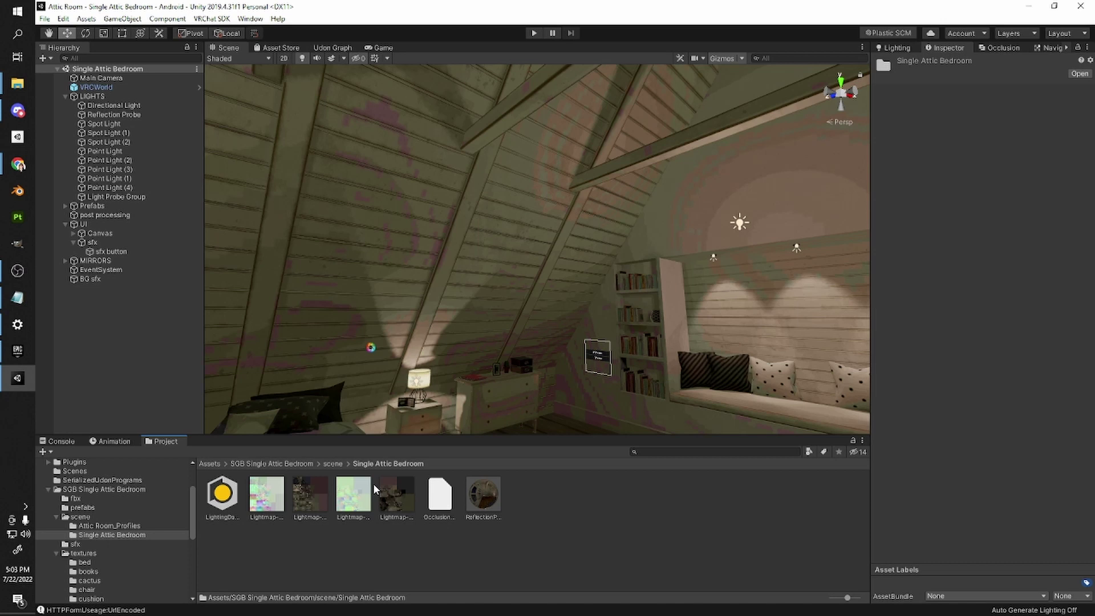
left_click(268, 501)
left_click(394, 509, "shift")
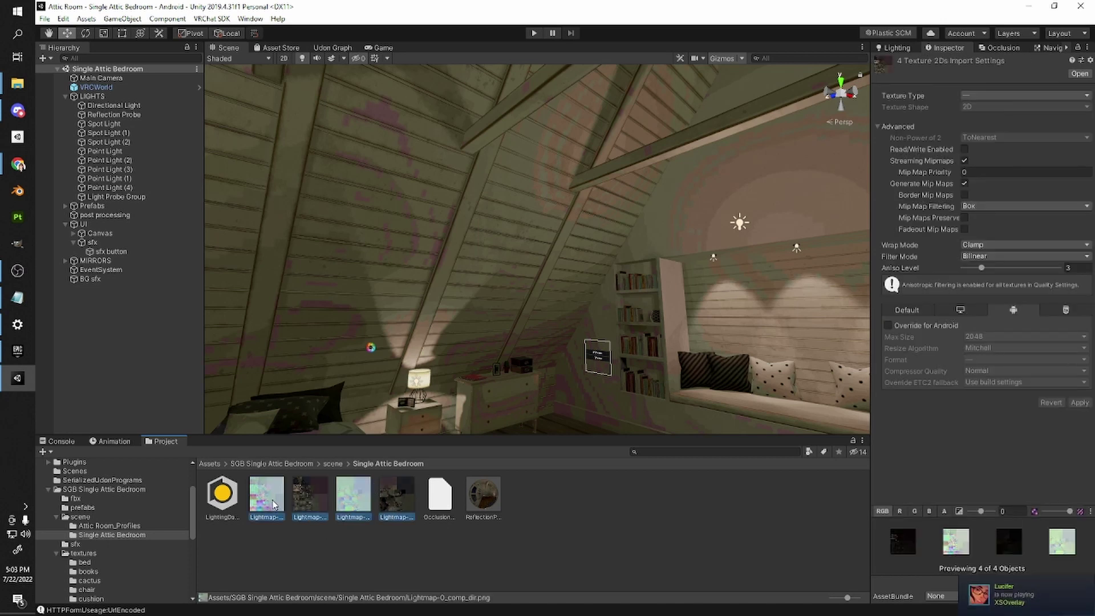
left_click(906, 309)
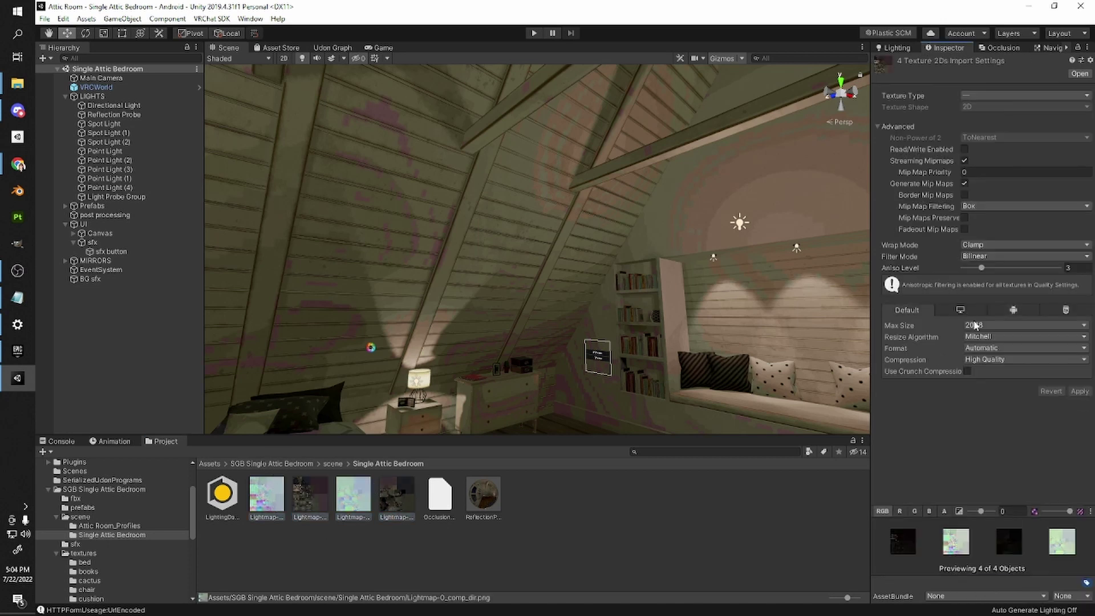
- Override the lightmaps for Android at max size 1024 with RGB(A) Compressed ASTC 4x4 block, and apply
left_click(1018, 312)
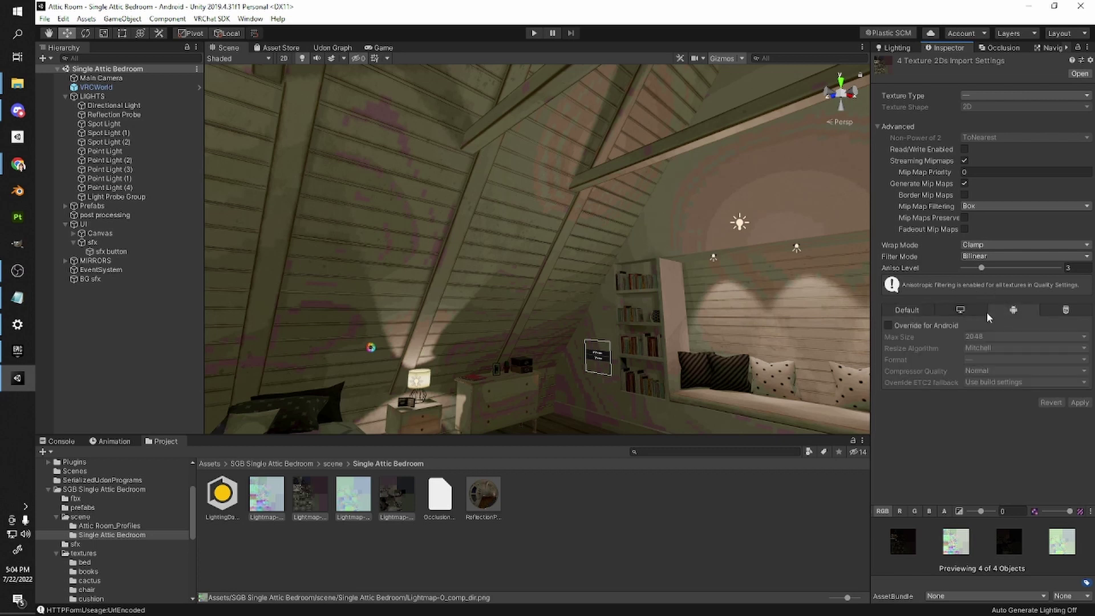
left_click(888, 326)
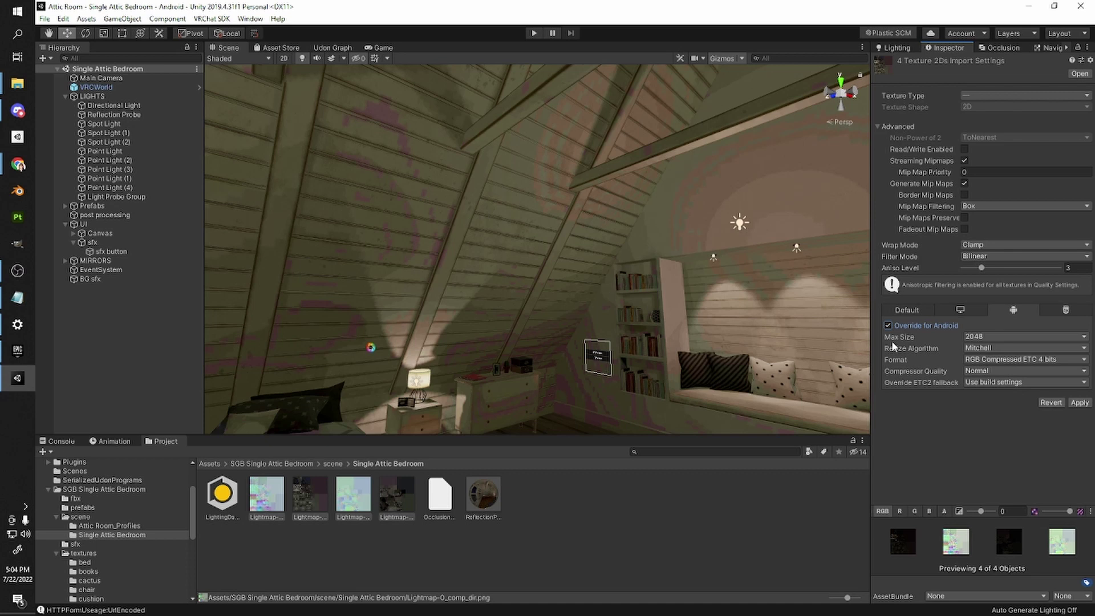
left_click(1000, 337)
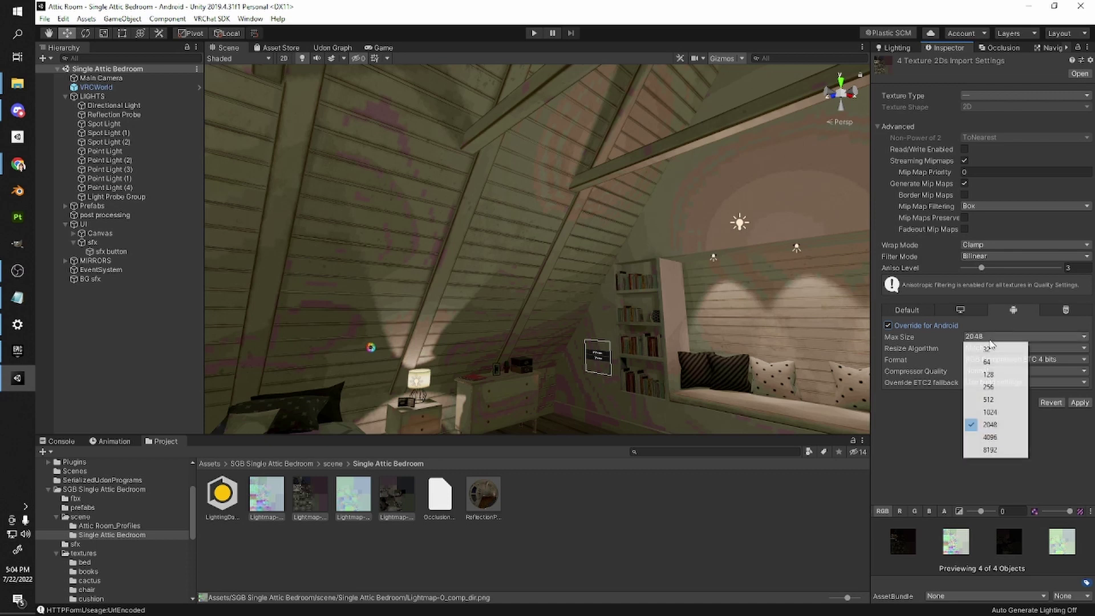
left_click(1002, 415)
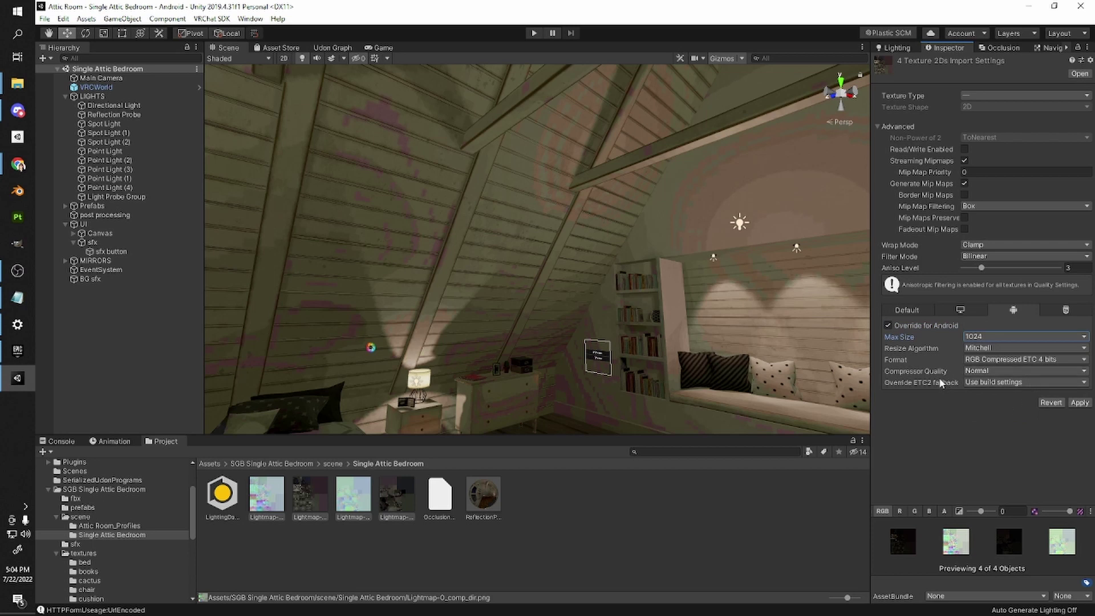
left_click(982, 360)
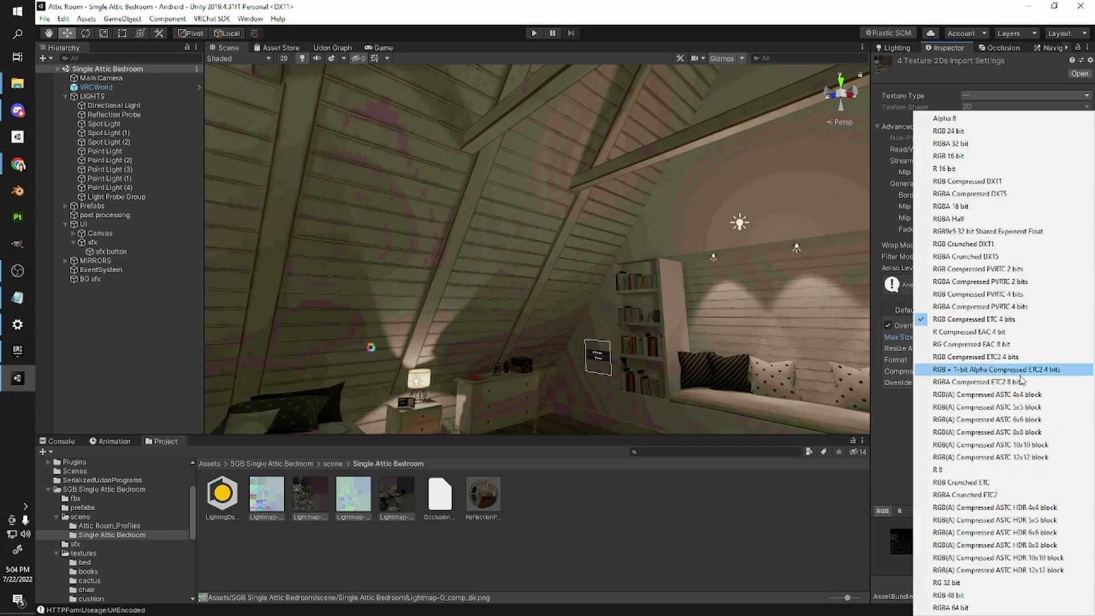
left_click(988, 395)
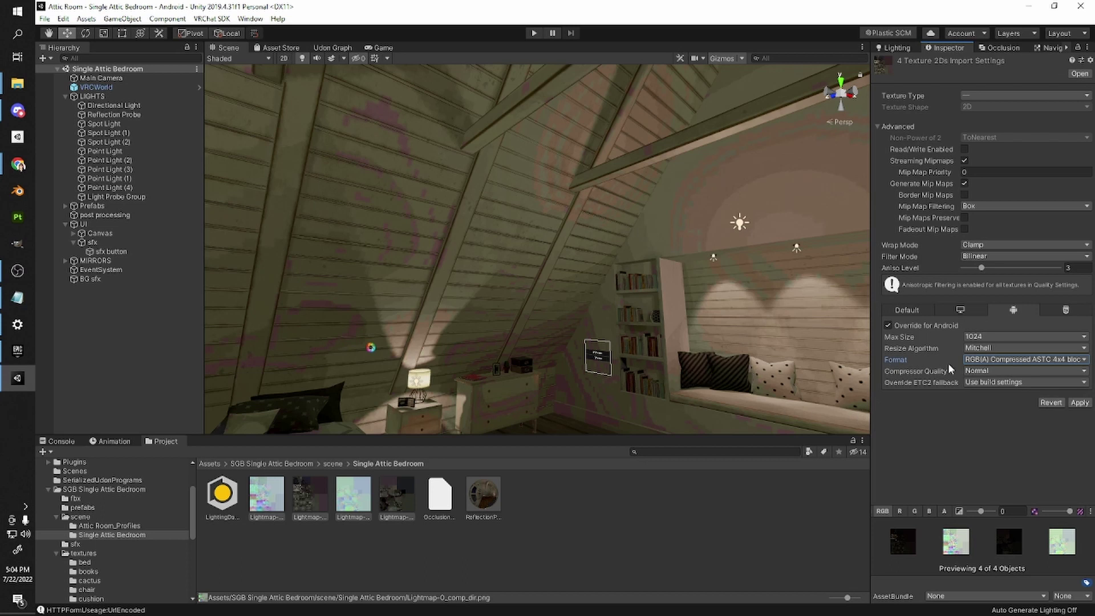
left_click(1080, 403)
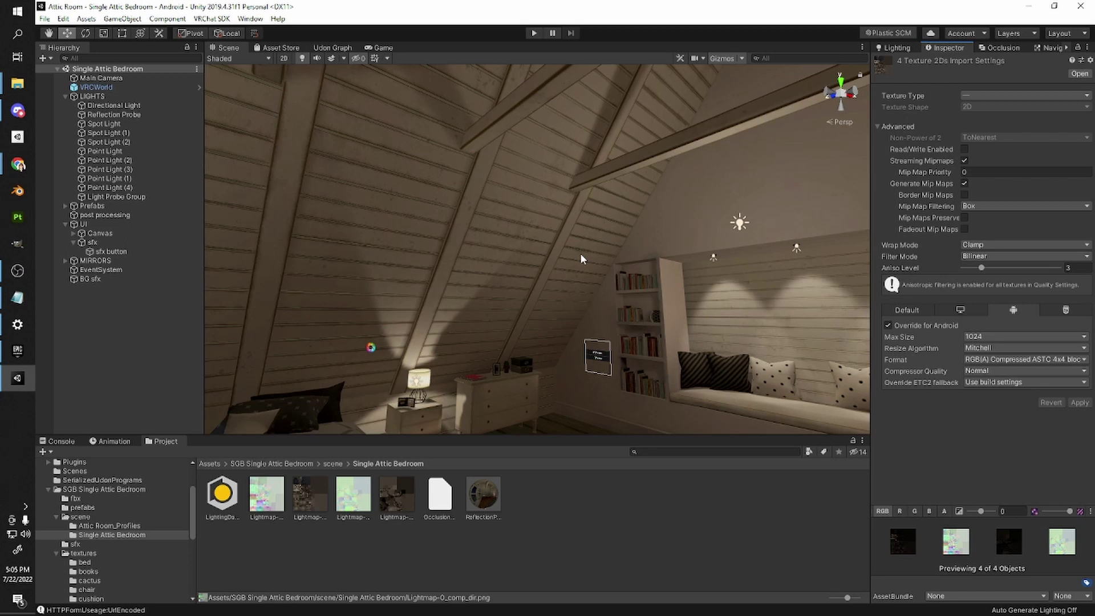
right_click_drag(581, 259, 741, 228)
- Open Lighting Settings and ping the ReflectionProbe-0 cubemap used for custom environment reflections
left_click(894, 48)
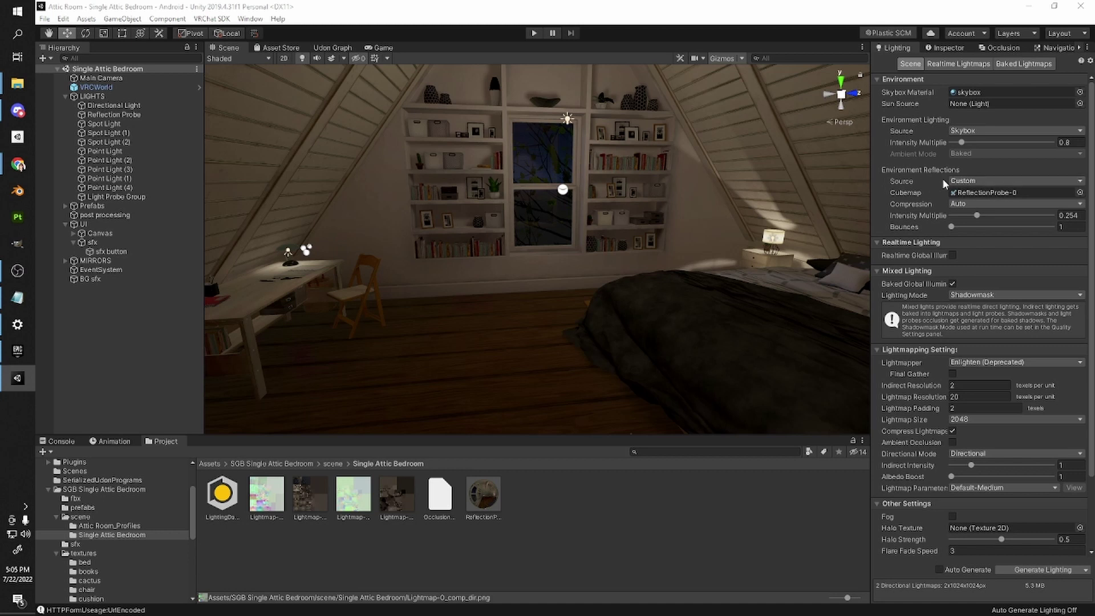
left_click(249, 19)
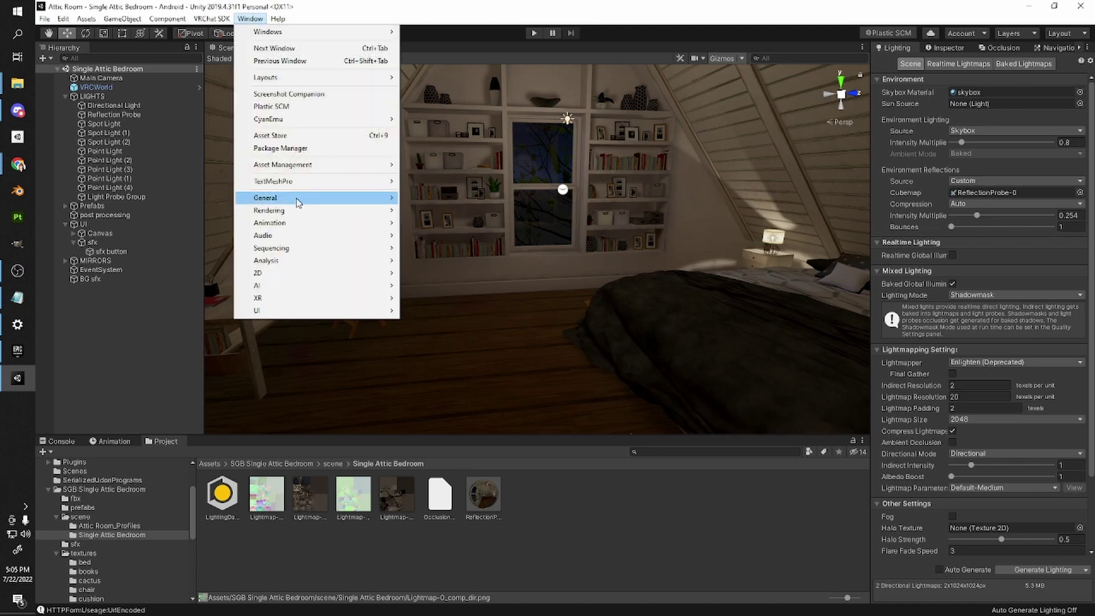
mouse_move(297, 211)
left_click(427, 212)
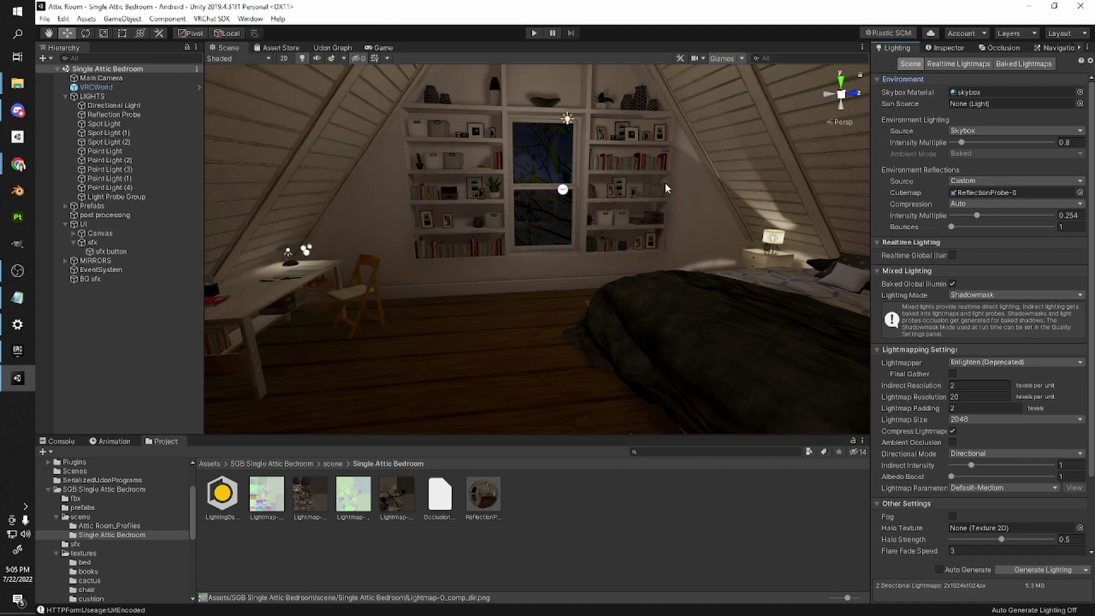
left_click(982, 194)
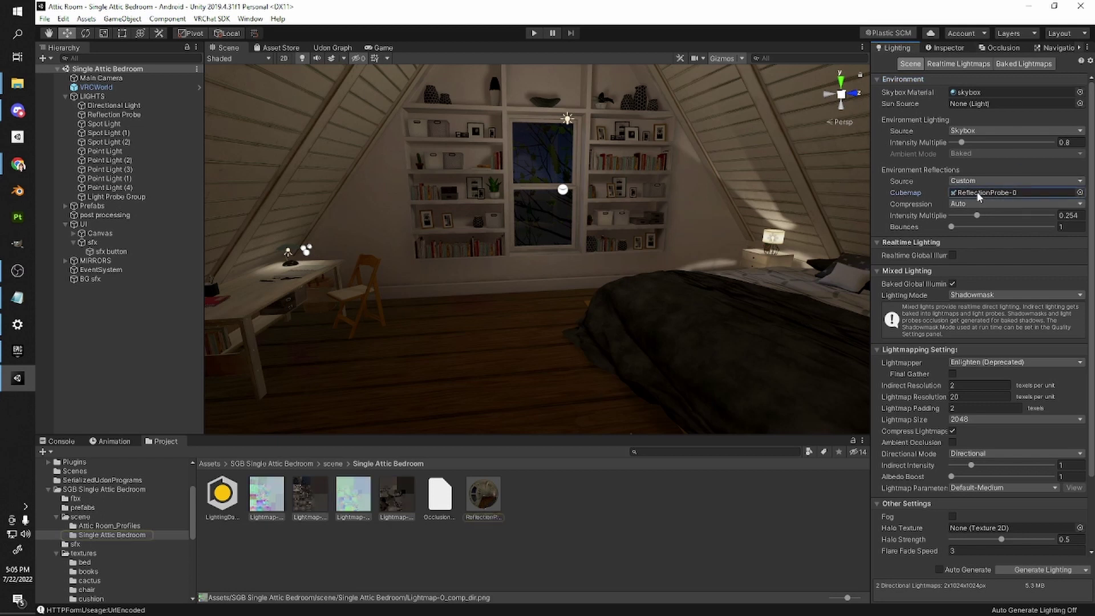
right_click_drag(540, 260, 587, 243)
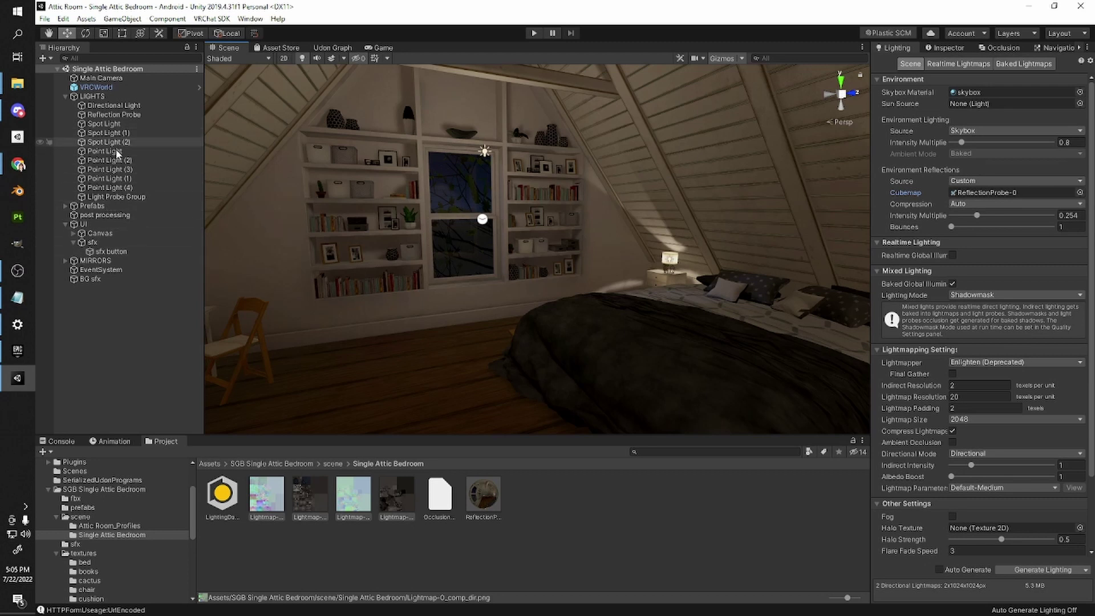
- Deactivate the Reflection Probe object so only the baked ReflectionProbe-0 cubemap remains
left_click(95, 115)
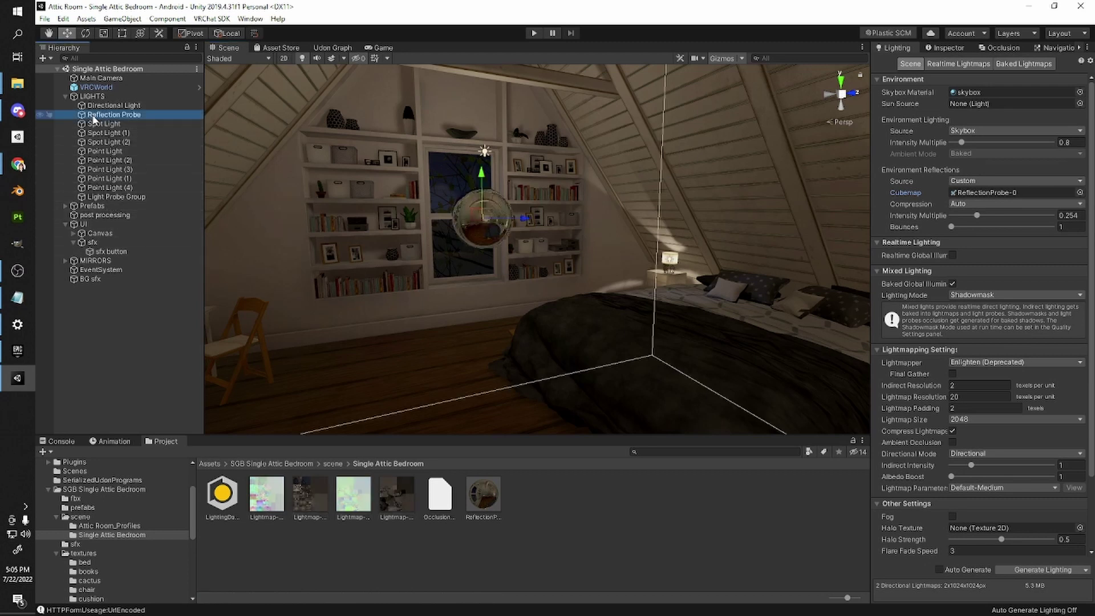
left_click(947, 50)
left_click(901, 63)
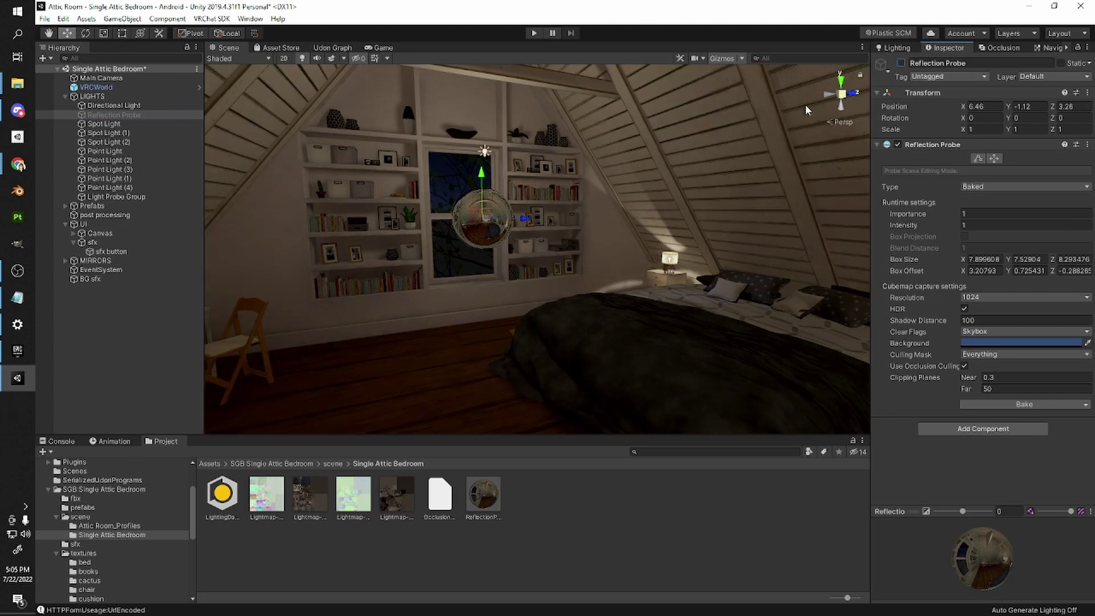
right_click_drag(628, 253, 610, 235)
left_click(628, 549)
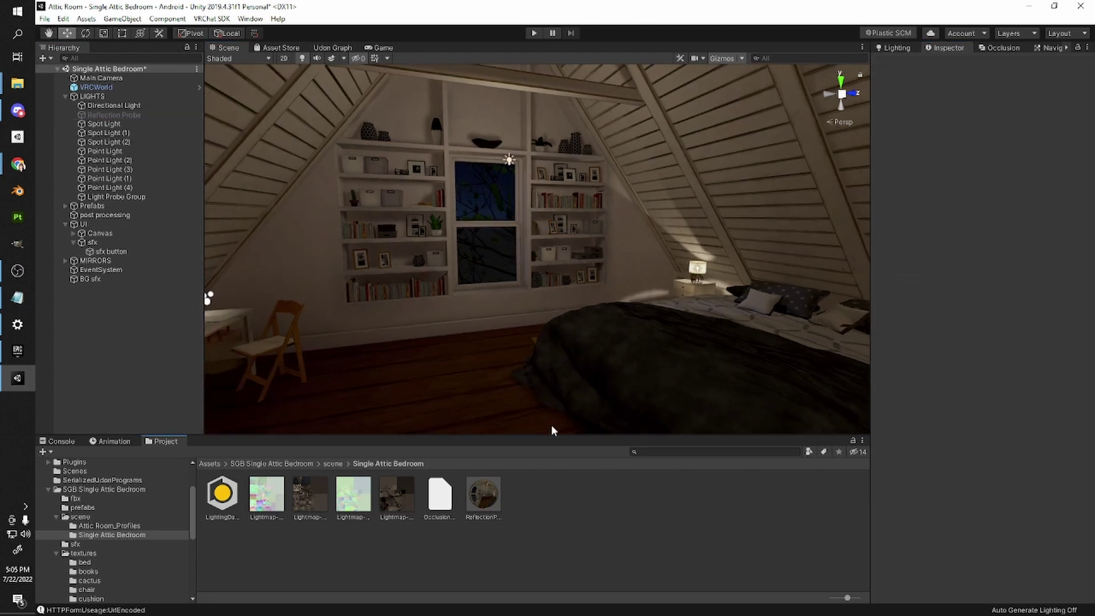
key("w")
right_click_drag(533, 335, 454, 304)
key("s")
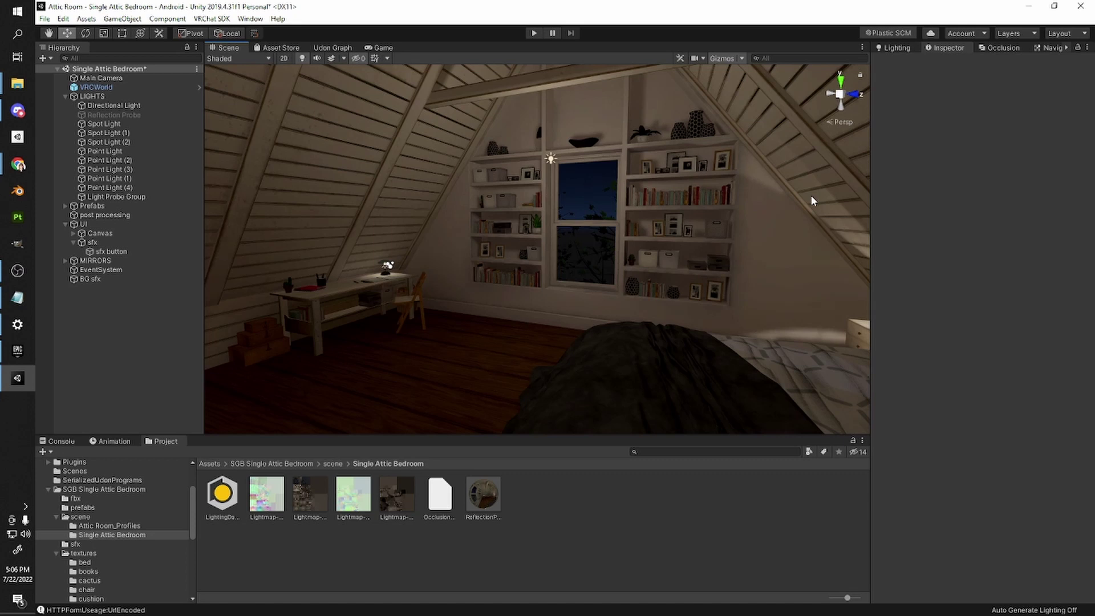
- Deactivate the post processing object in the Hierarchy's Inspector
left_click(910, 48)
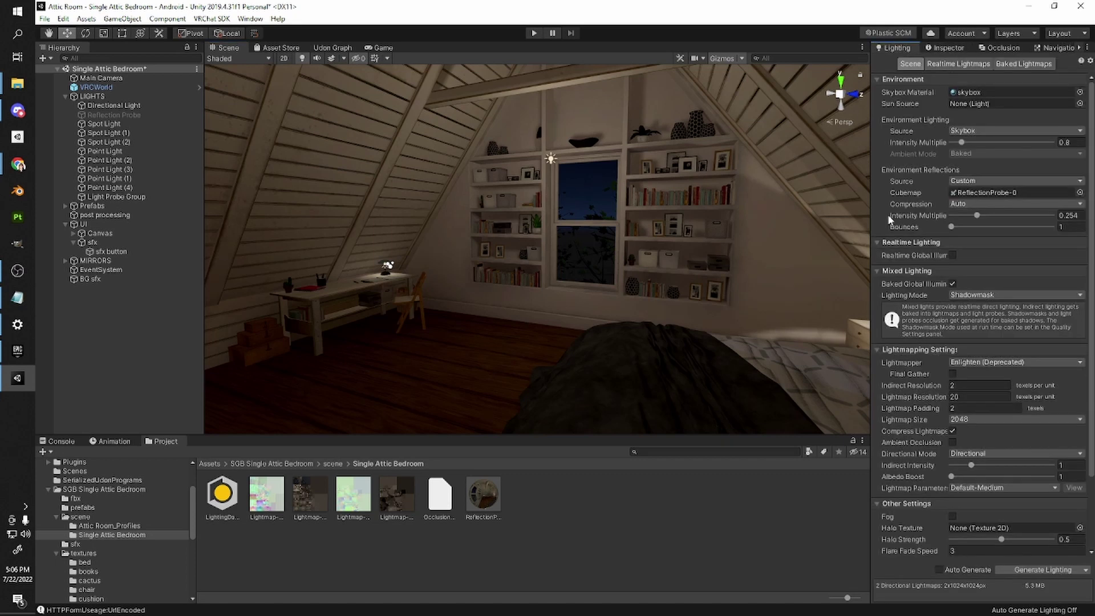
right_click_drag(696, 125, 556, 181)
left_click(106, 216)
left_click(936, 47)
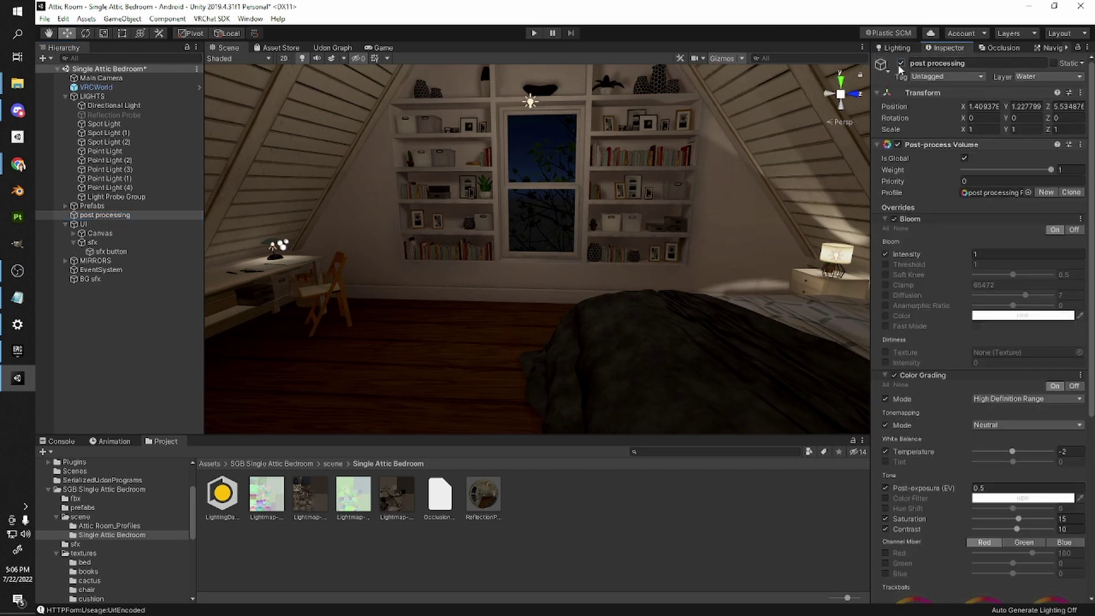
left_click(901, 64)
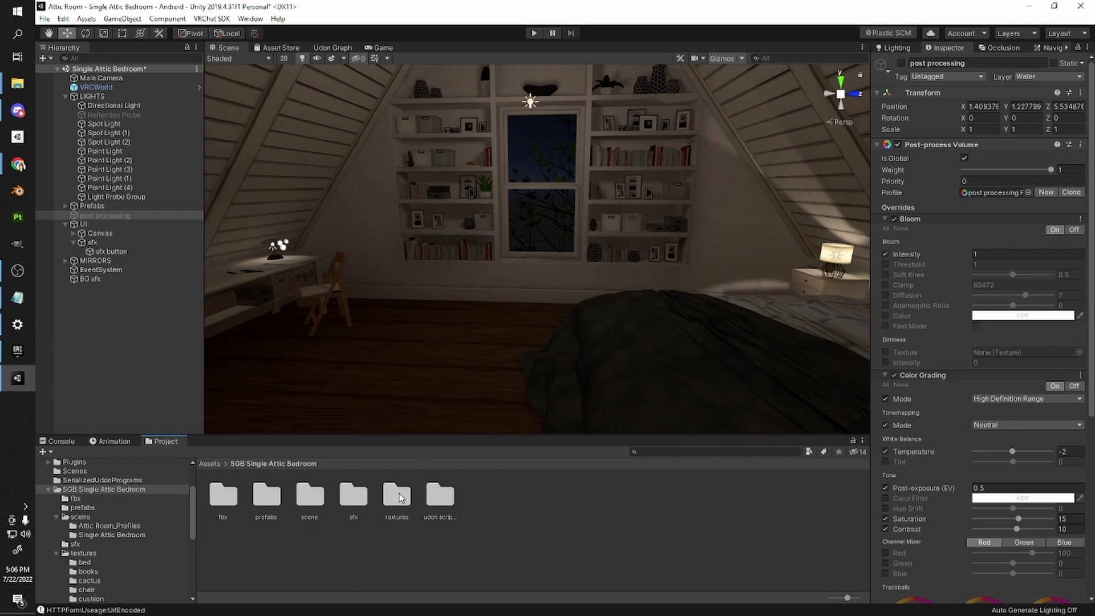
- Override chair_Base_color in textures/chair for Android at max size 1024 and apply it
double_click(400, 498)
double_click(368, 497)
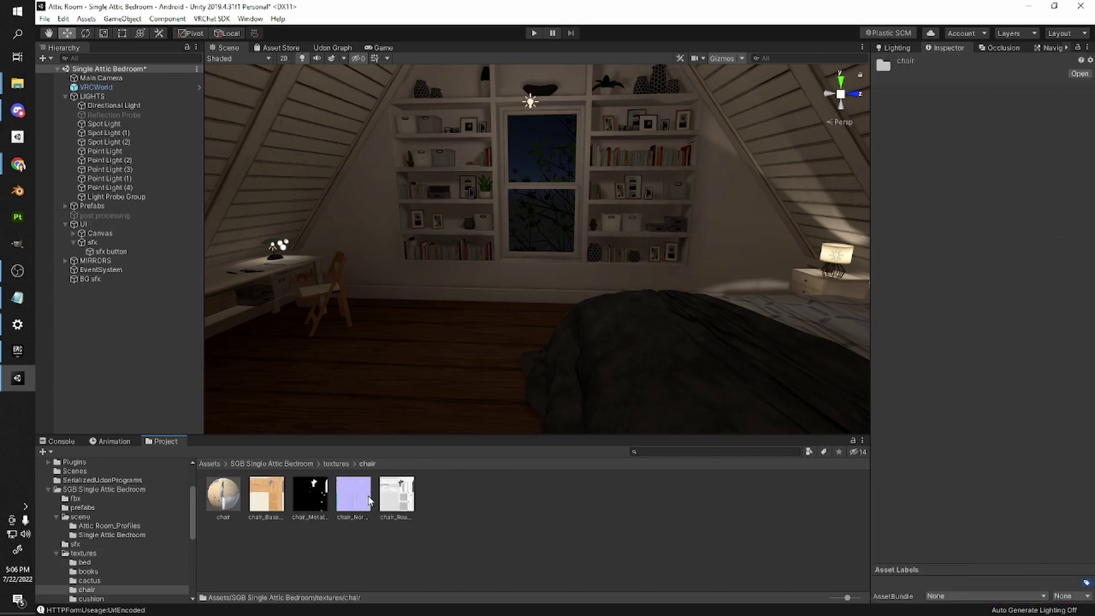
left_click(275, 500)
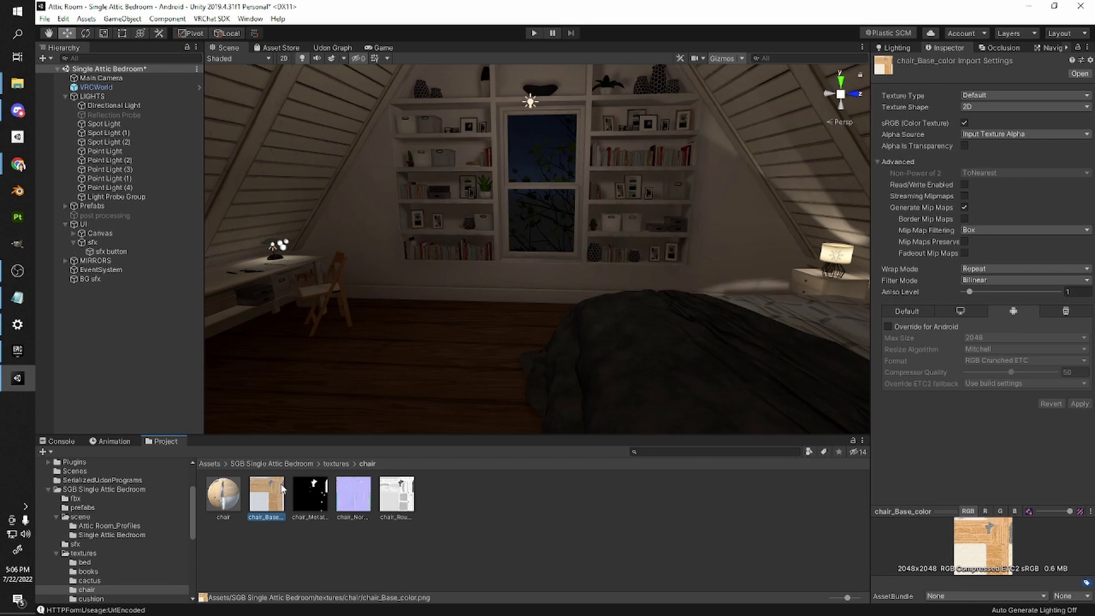
left_click(888, 326)
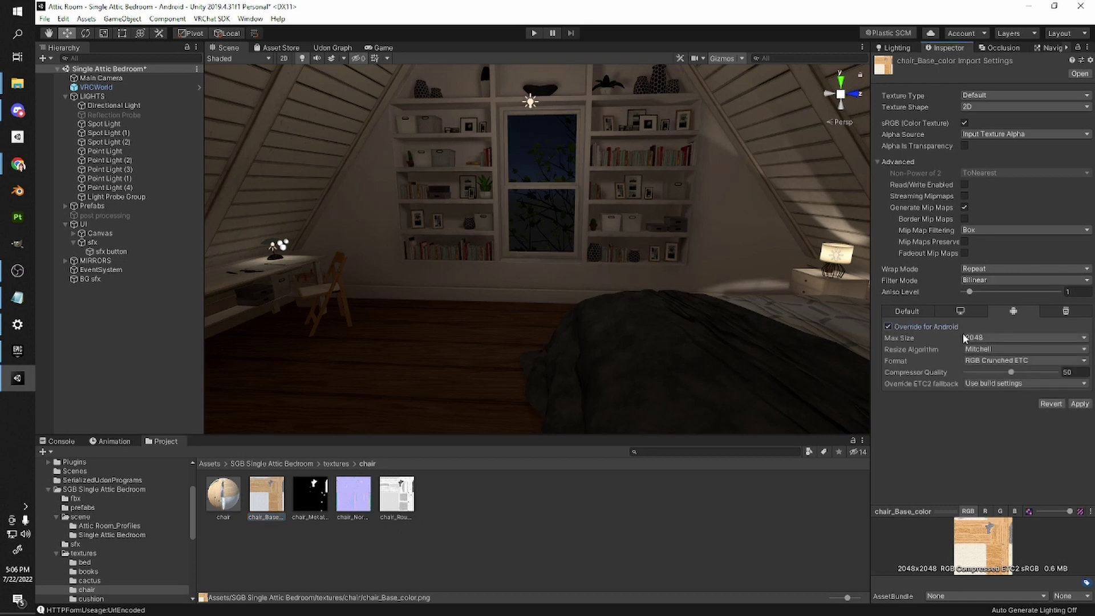
left_click(982, 342)
left_click(981, 407)
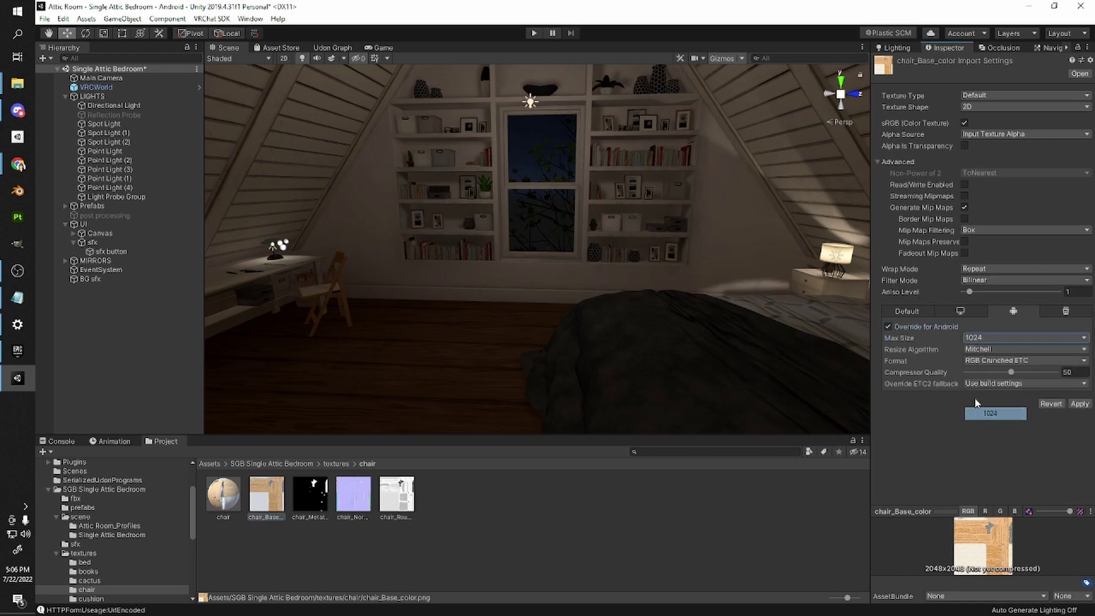
left_click(1079, 404)
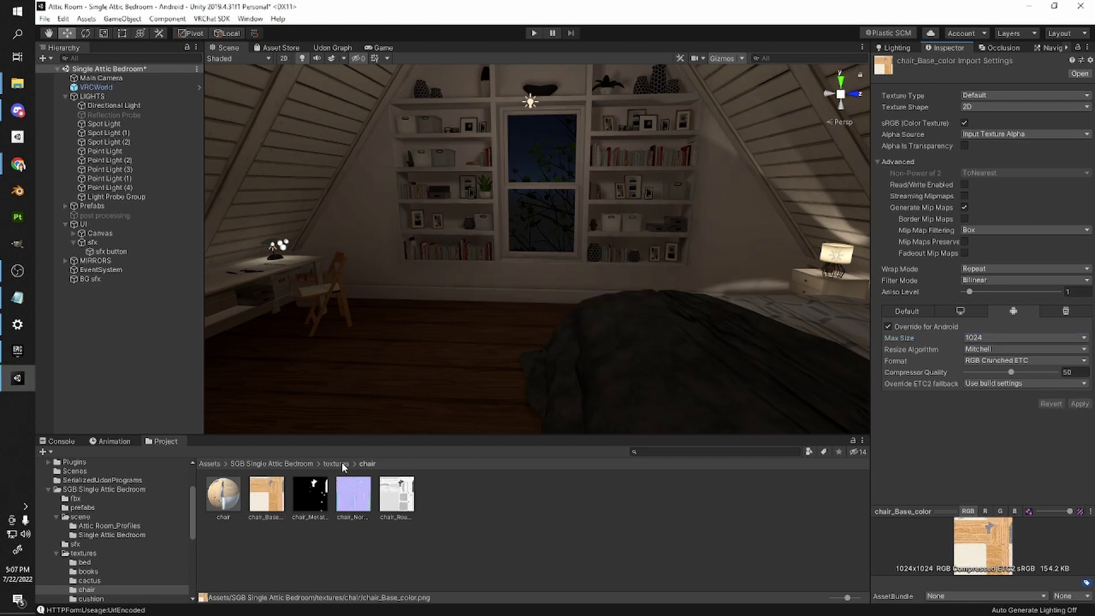
left_click(298, 464)
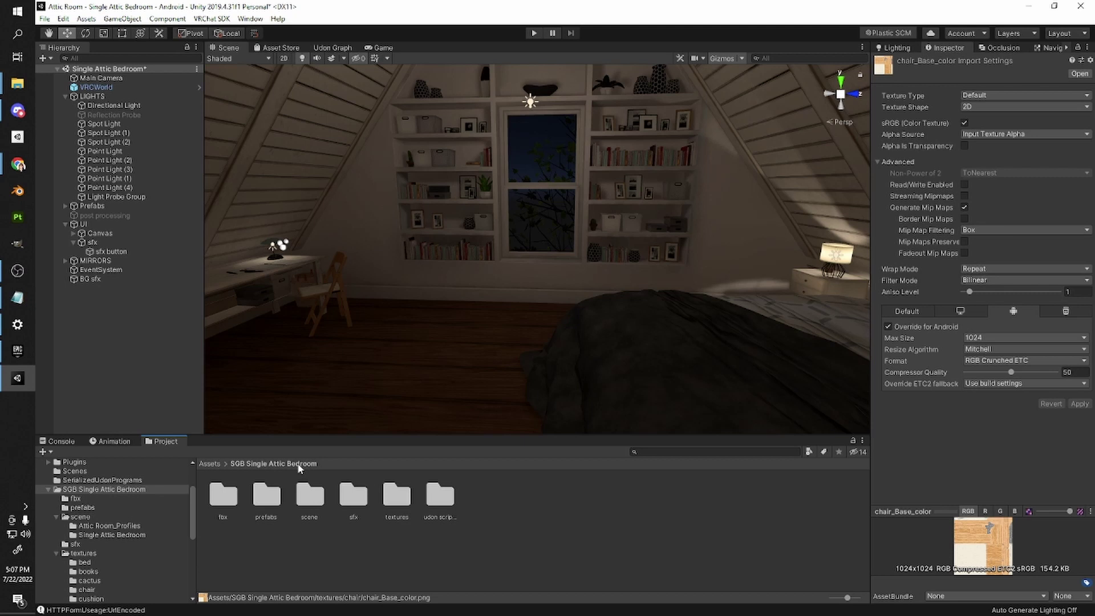
left_click_drag(412, 375, 599, 335, "alt")
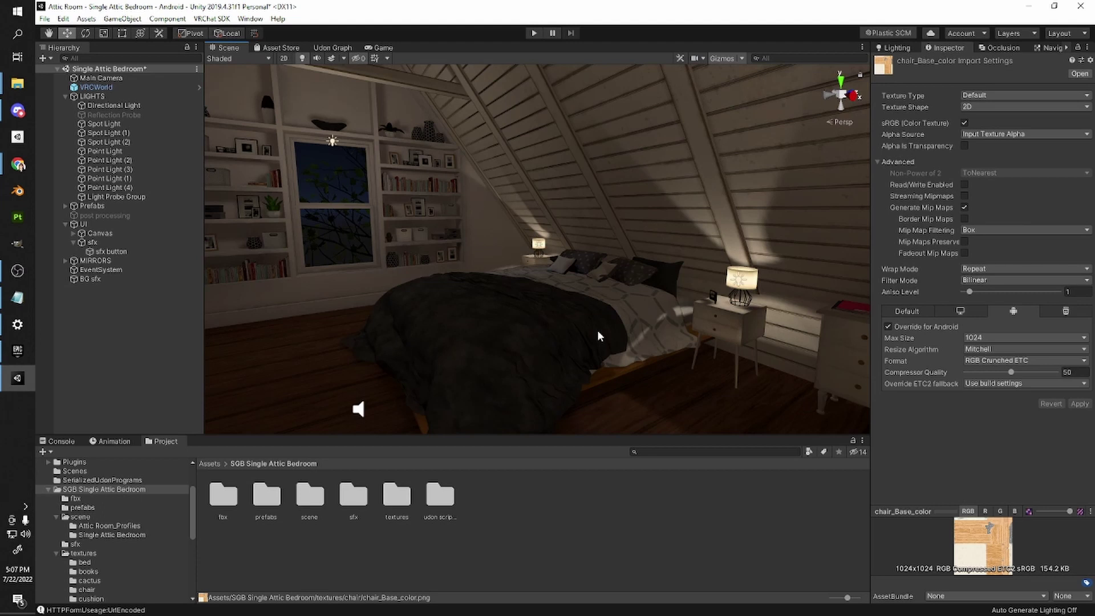
left_click_drag(567, 296, 682, 373, "alt")
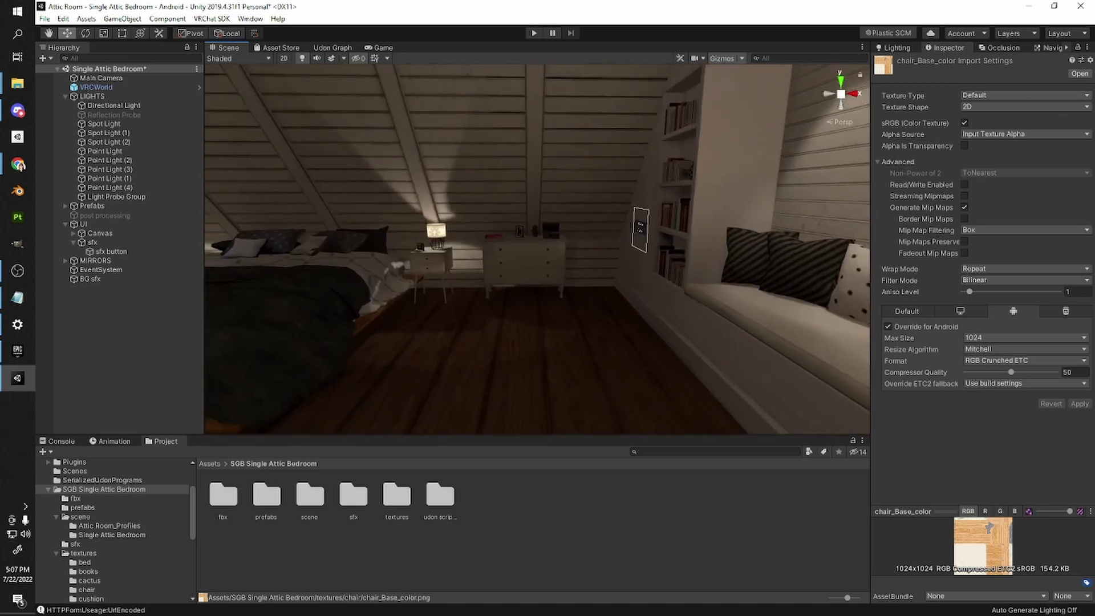
left_click_drag(766, 155, 656, 140)
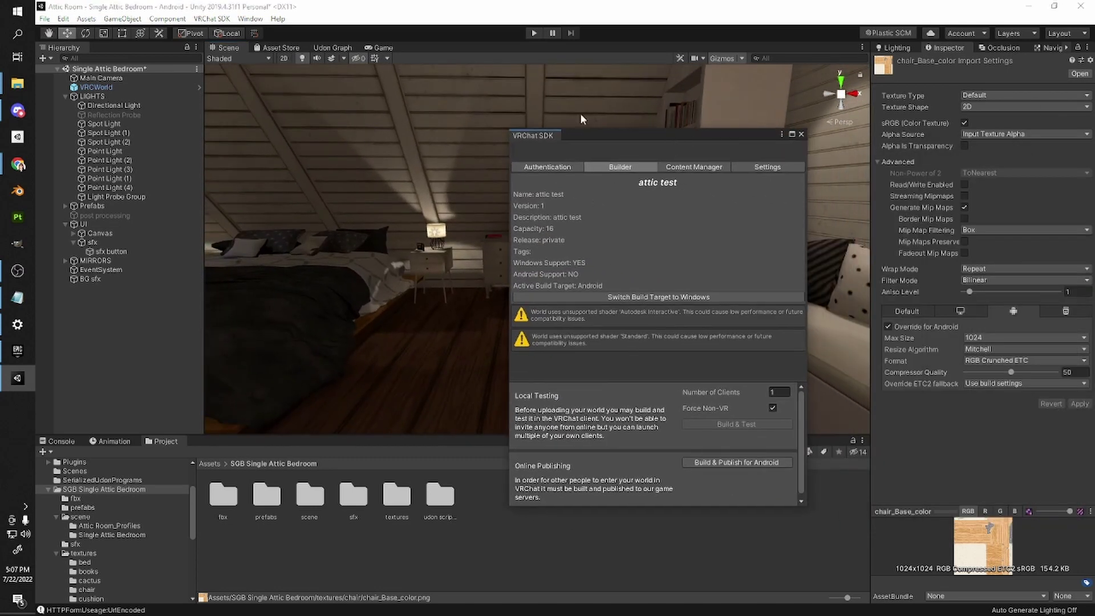
left_click(214, 22)
left_click(257, 44)
left_click_drag(595, 135, 650, 134)
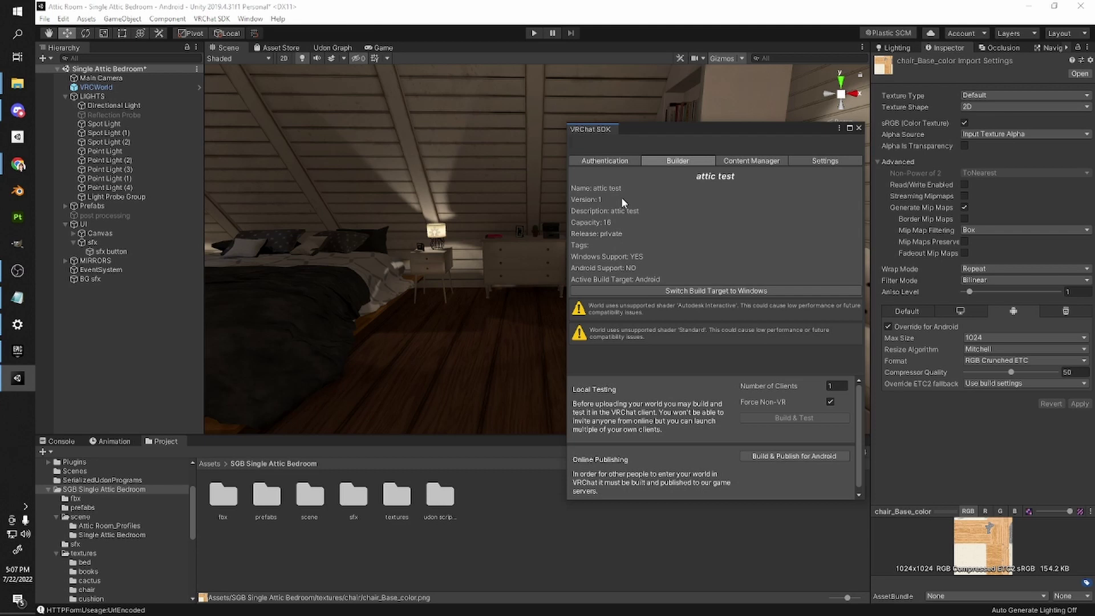
right_click_drag(447, 160, 422, 234)
right_click_drag(557, 236, 454, 263)
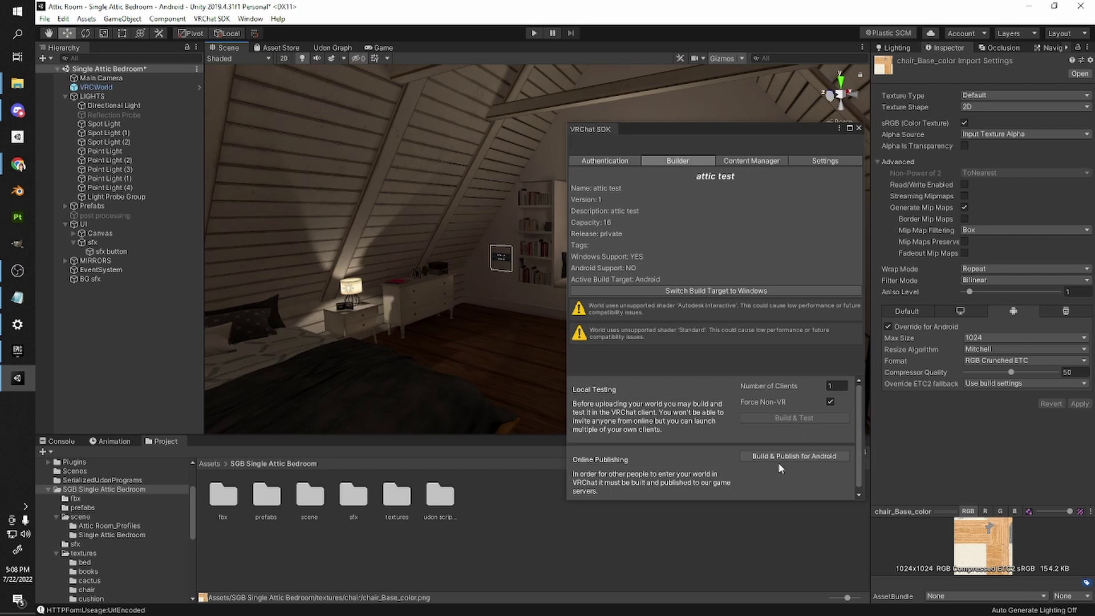
left_click_drag(747, 124, 747, 143)
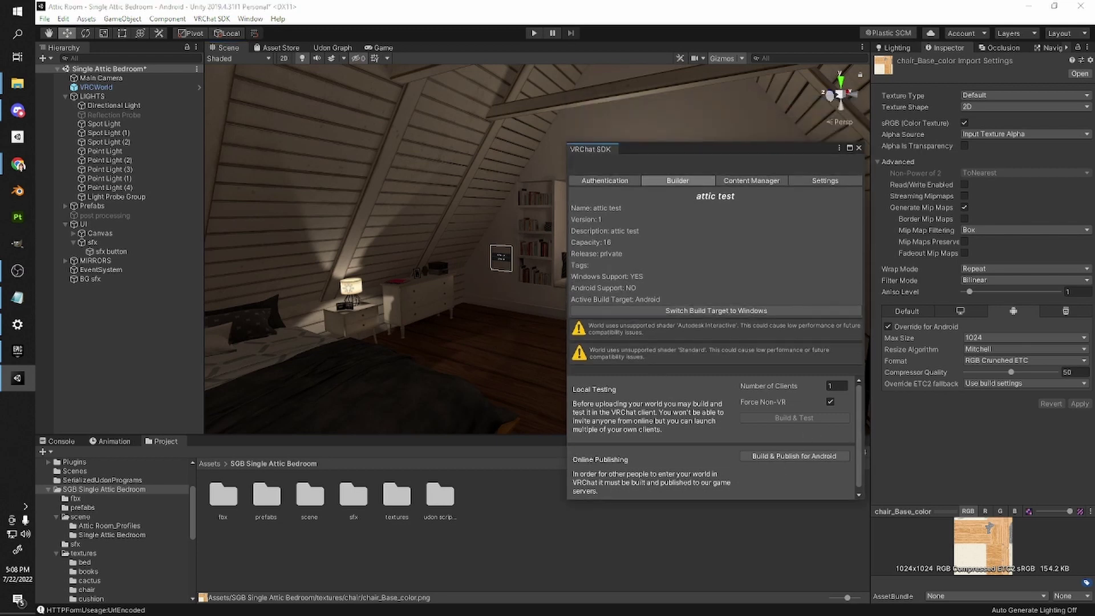
left_click(791, 142)
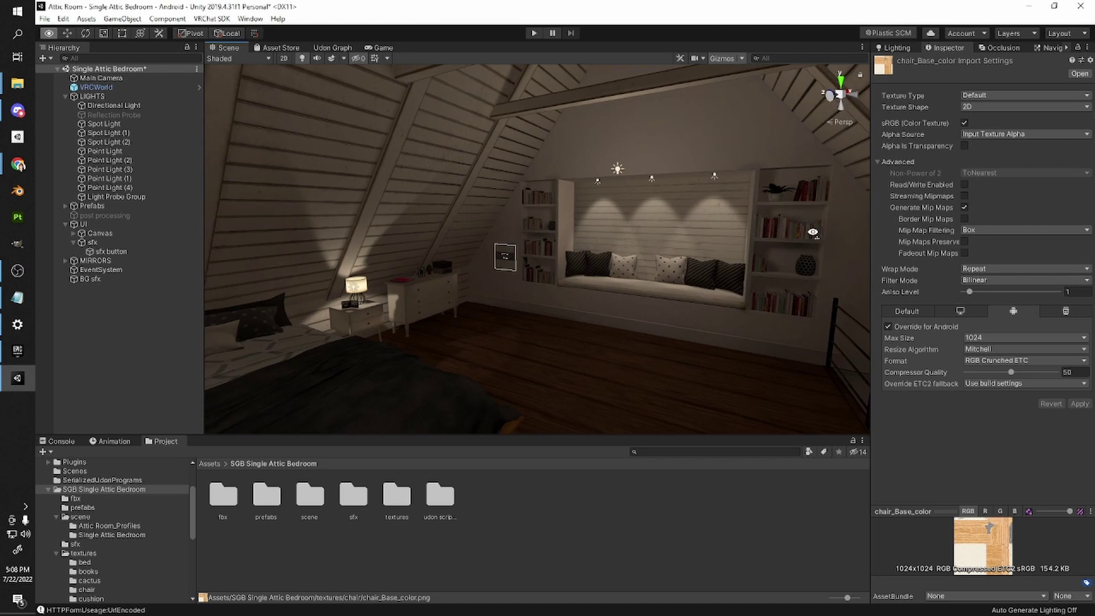
right_click_drag(818, 234, 891, 233)
right_click_drag(744, 270, 774, 270)
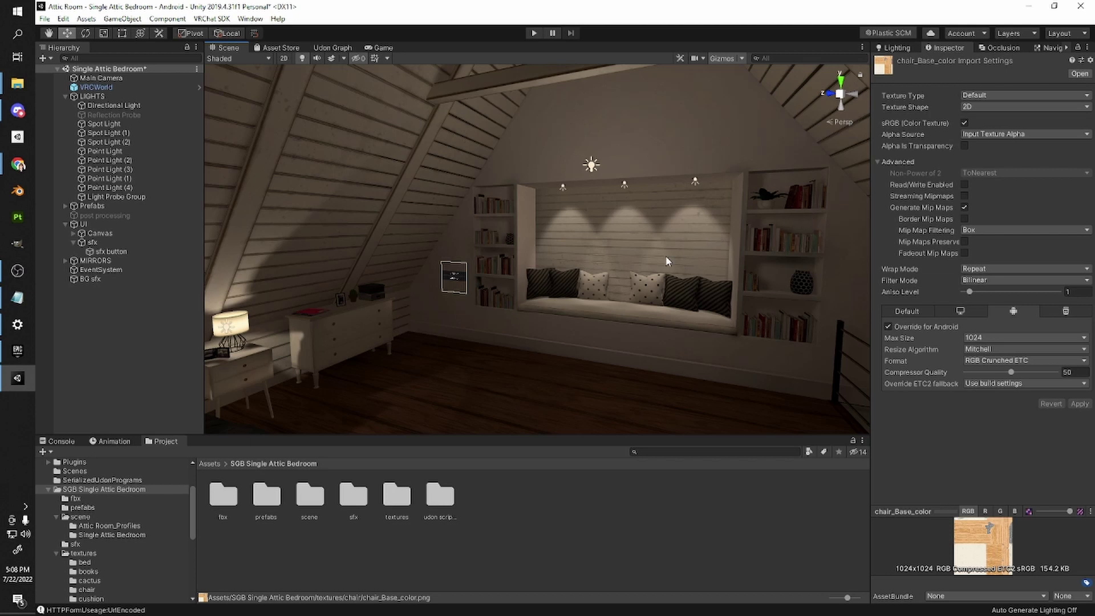
right_click_drag(669, 261, 782, 304)
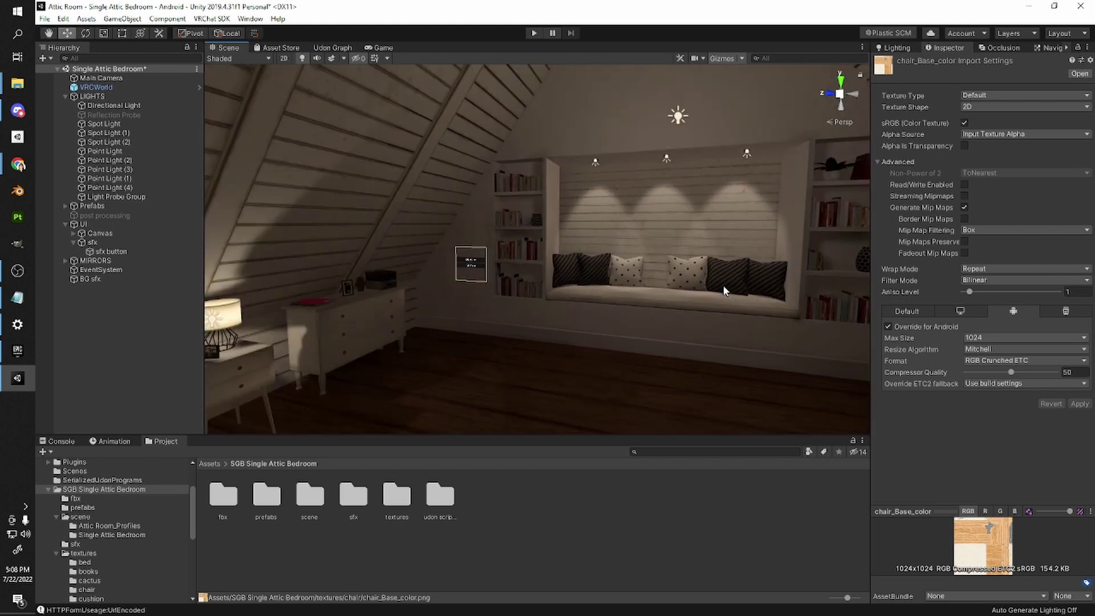